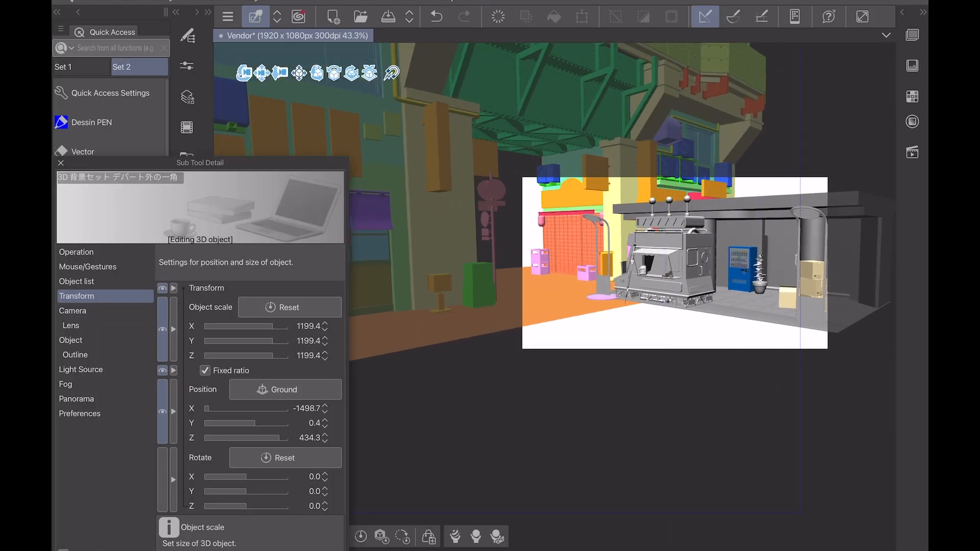
# Step: Set the coloured city buildings' object scale to 1000 with the ratio kept fixed
pyautogui.scroll(-4, 745, 291)
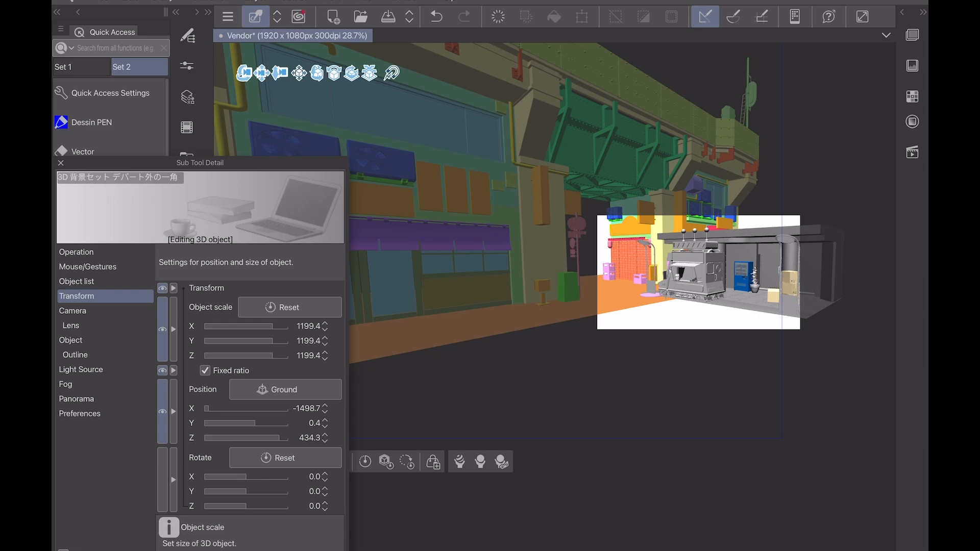
pyautogui.click(308, 326)
pyautogui.write('1000')
pyautogui.press('Return')
# Step: Reposition the coloured city buildings on the ground so they line up behind the vendor truck and the shelter
pyautogui.click(61, 163)
pyautogui.moveTo(283, 73); pyautogui.dragTo(97, 89)
pyautogui.scroll(4, 699, 273)
pyautogui.moveTo(638, 250); pyautogui.dragTo(446, 313)
pyautogui.moveTo(368, 73); pyautogui.dragTo(474, 138)
pyautogui.scroll(-5, 567, 393)
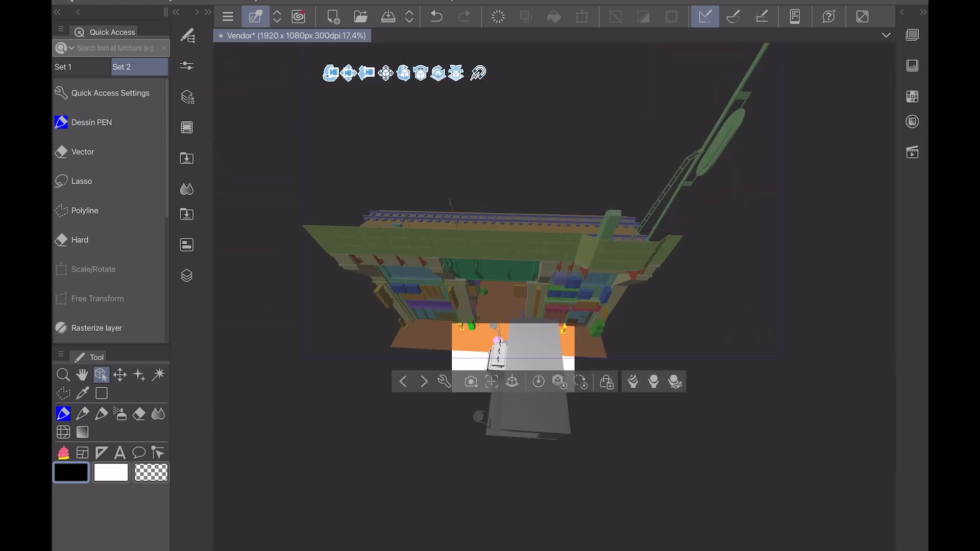
pyautogui.moveTo(456, 73)
pyautogui.mouseDown()
pyautogui.moveTo(460, 43)
pyautogui.moveTo(462, 76)
pyautogui.mouseUp()
pyautogui.moveTo(345, 74); pyautogui.dragTo(403, 46)
pyautogui.moveTo(370, 158); pyautogui.dragTo(380, 123)
pyautogui.hotkey('ctrl', 'z')
pyautogui.moveTo(244, 159); pyautogui.dragTo(260, 94)
pyautogui.moveTo(318, 223); pyautogui.dragTo(361, 231)
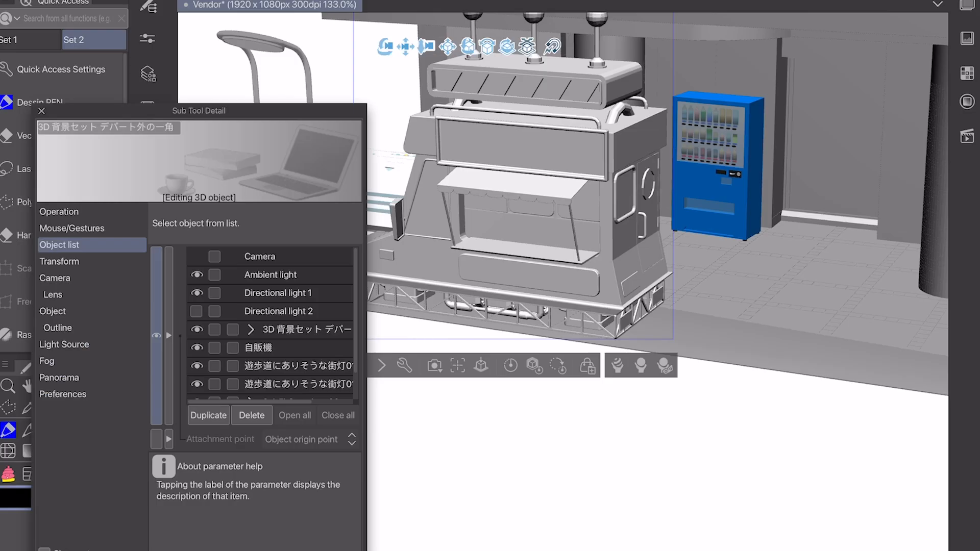
# Step: Fine-tune the vendor truck's object scale
pyautogui.click(59, 262)
pyautogui.click(339, 293)
pyautogui.click(340, 293)
pyautogui.click(340, 293)
pyautogui.moveTo(381, 47)
pyautogui.mouseDown()
pyautogui.moveTo(286, 118)
pyautogui.moveTo(383, 48)
pyautogui.moveTo(531, 62)
pyautogui.moveTo(396, 56)
pyautogui.mouseUp()
pyautogui.click(41, 110)
# Step: Add the downloaded Ssreen Box 3D material to the scene and reduce its object scale to suit the truck's counter
pyautogui.click(147, 143)
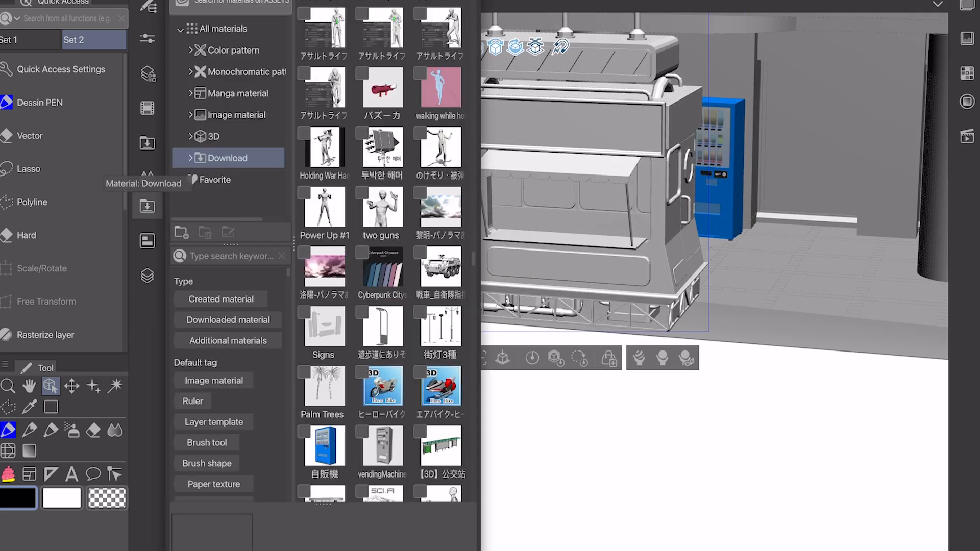
pyautogui.doubleClick(411, 18)
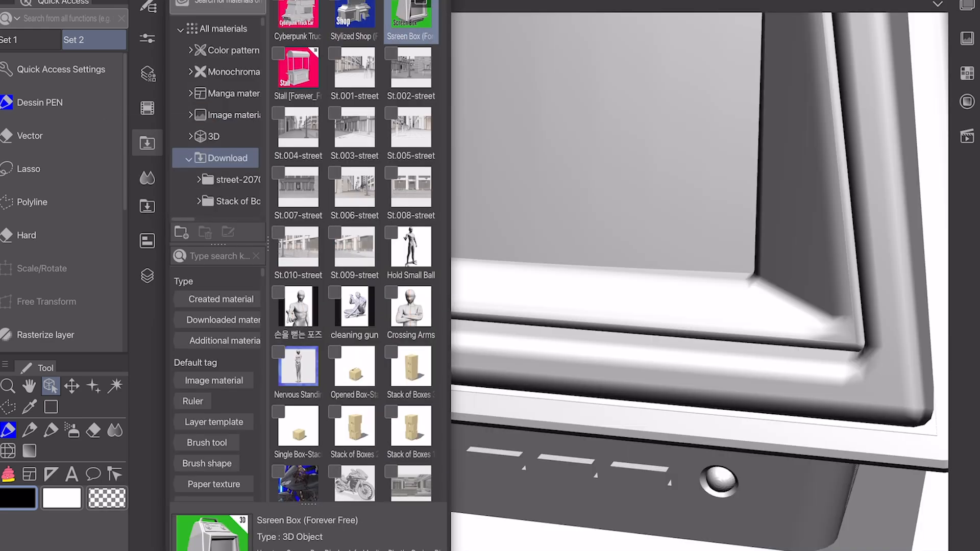
pyautogui.click(147, 143)
pyautogui.click(420, 550)
pyautogui.click(60, 261)
pyautogui.moveTo(260, 296); pyautogui.dragTo(233, 295)
pyautogui.click(41, 111)
# Step: Place the screen box on the left end of the truck's counter, under the awning and facing outward
pyautogui.moveTo(597, 401); pyautogui.dragTo(649, 322)
pyautogui.moveTo(503, 281); pyautogui.dragTo(492, 258)
pyautogui.scroll(5, 503, 220)
pyautogui.moveTo(571, 258); pyautogui.dragTo(603, 289)
pyautogui.moveTo(569, 356); pyautogui.dragTo(569, 370)
pyautogui.moveTo(489, 370); pyautogui.dragTo(500, 134)
pyautogui.moveTo(580, 133); pyautogui.dragTo(568, 157)
pyautogui.moveTo(548, 158); pyautogui.dragTo(567, 157)
pyautogui.moveTo(427, 158)
pyautogui.mouseDown()
pyautogui.moveTo(498, 153)
pyautogui.moveTo(416, 157)
pyautogui.mouseUp()
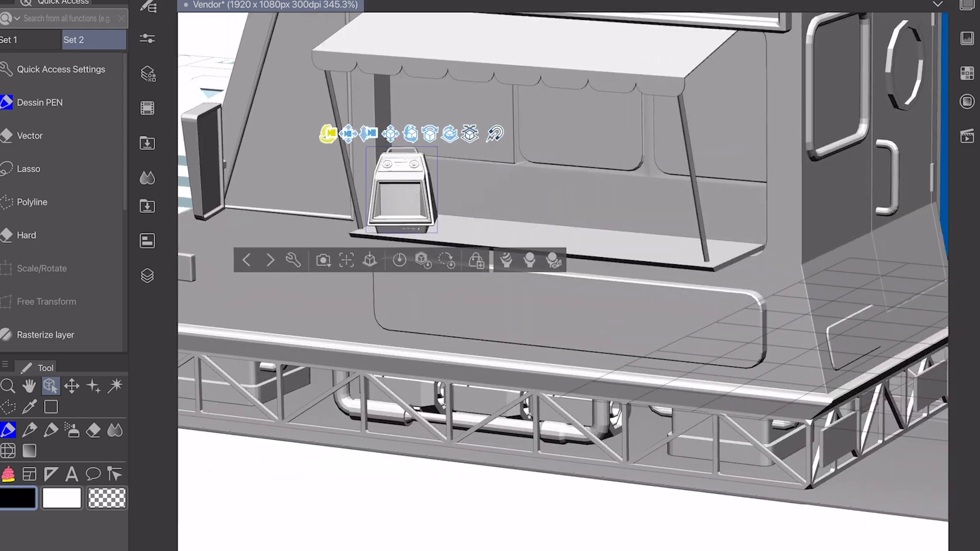
pyautogui.moveTo(331, 134); pyautogui.dragTo(298, 151)
pyautogui.moveTo(378, 151); pyautogui.dragTo(385, 151)
pyautogui.moveTo(297, 152); pyautogui.dragTo(337, 156)
# Step: Add the Tech Sword II material and stand it upright beside the truck's door side
pyautogui.click(147, 144)
pyautogui.click(147, 143)
pyautogui.moveTo(555, 445); pyautogui.dragTo(604, 280)
pyautogui.moveTo(623, 281)
pyautogui.mouseDown()
pyautogui.moveTo(623, 265)
pyautogui.moveTo(623, 298)
pyautogui.mouseUp()
pyautogui.moveTo(663, 265); pyautogui.dragTo(605, 266)
pyautogui.moveTo(644, 287); pyautogui.dragTo(722, 291)
pyautogui.moveTo(706, 136); pyautogui.dragTo(831, 112)
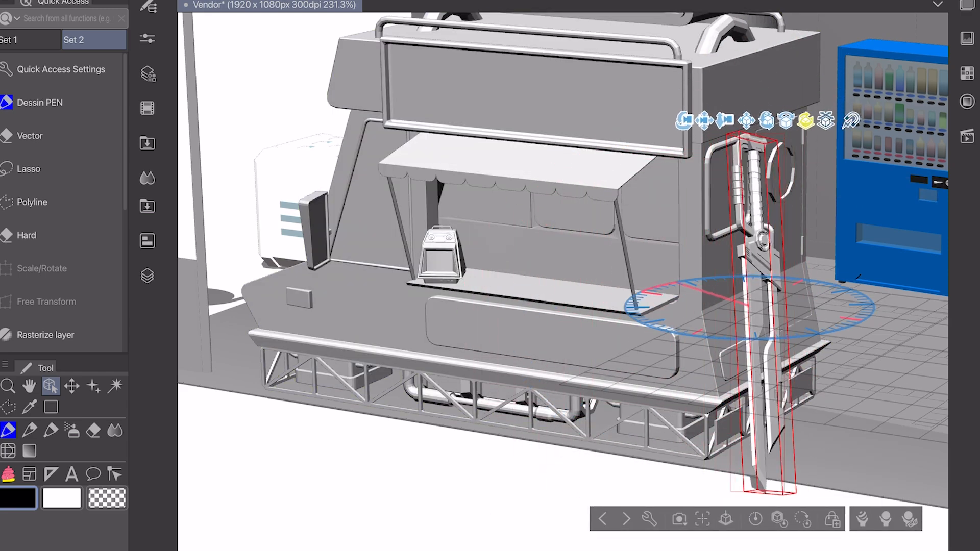
# Step: Tilt and shift the sword so it leans against the corner of the truck near the door
pyautogui.moveTo(780, 111); pyautogui.dragTo(768, 111)
pyautogui.moveTo(697, 111); pyautogui.dragTo(693, 96)
pyautogui.moveTo(674, 97); pyautogui.dragTo(602, 92)
pyautogui.moveTo(612, 90); pyautogui.dragTo(613, 93)
pyautogui.scroll(-2, 805, 379)
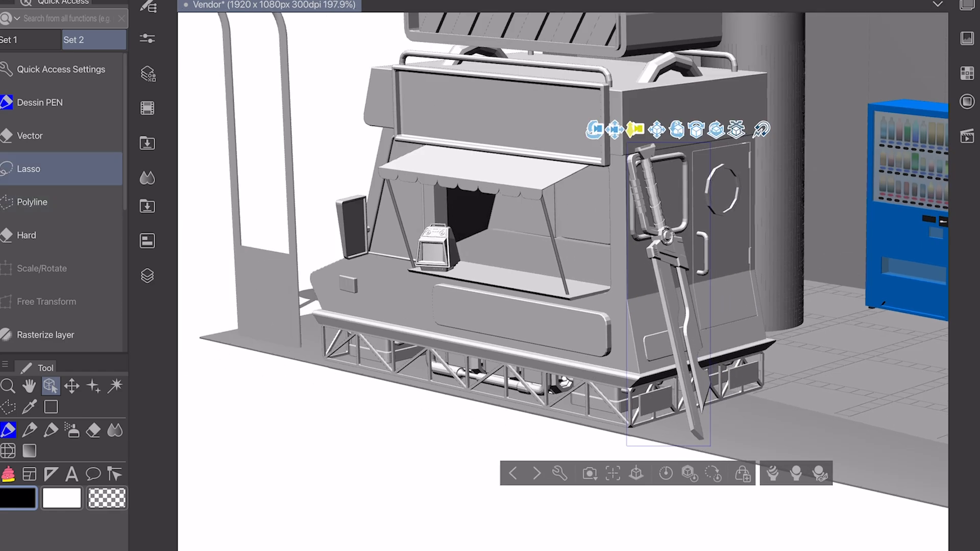
# Step: Add the Respirator Gas Mask material at object scale 238.3 and set it on the right end of the truck's counter
pyautogui.click(147, 142)
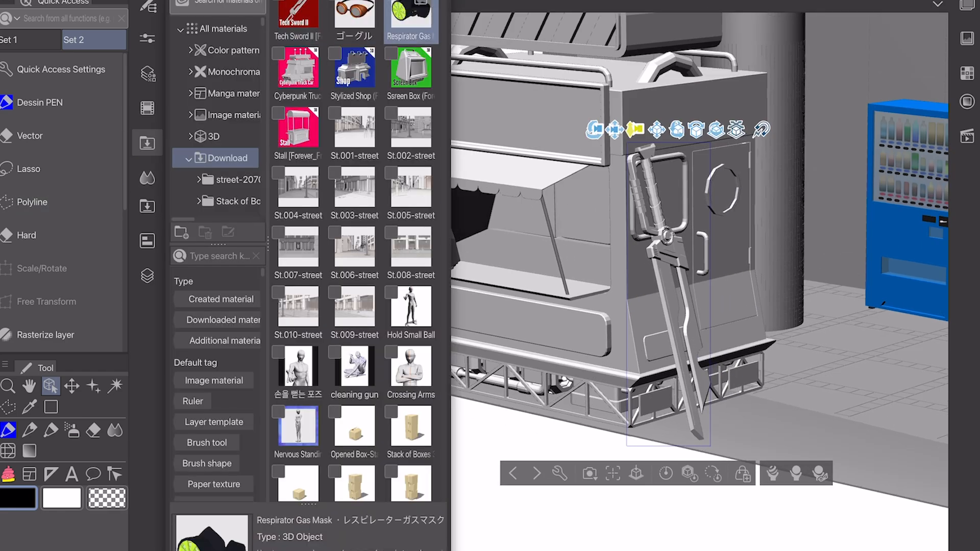
pyautogui.click(147, 143)
pyautogui.moveTo(595, 273); pyautogui.dragTo(605, 401)
pyautogui.click(428, 455)
pyautogui.click(60, 261)
pyautogui.moveTo(526, 359); pyautogui.dragTo(539, 224)
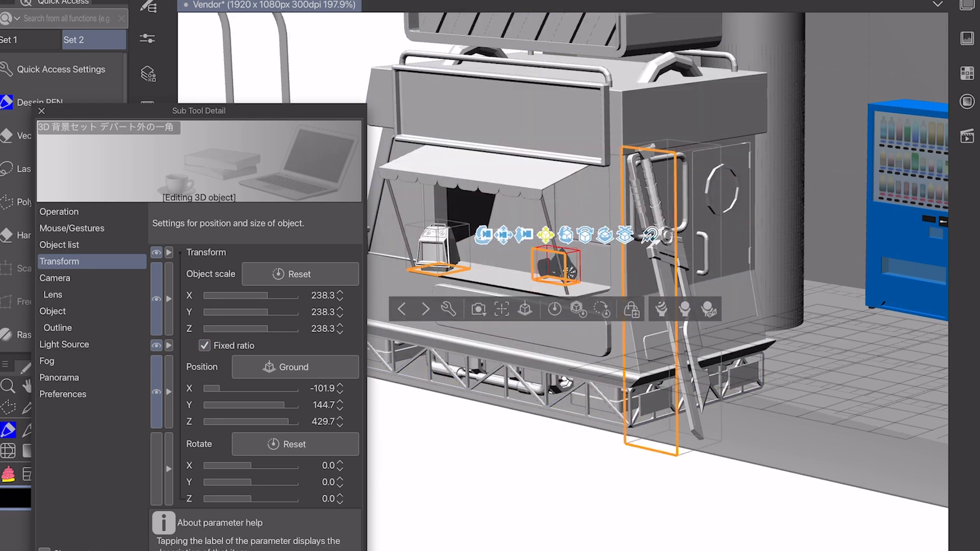
pyautogui.click(41, 111)
pyautogui.moveTo(485, 241); pyautogui.dragTo(571, 266)
pyautogui.moveTo(809, 302); pyautogui.dragTo(813, 301)
pyautogui.moveTo(889, 269); pyautogui.dragTo(855, 311)
pyautogui.moveTo(835, 311); pyautogui.dragTo(832, 311)
# Step: Add the ゴーグル goggles 3D material in front of the vendor truck
pyautogui.click(54, 1)
pyautogui.press('Escape')
pyautogui.click(147, 206)
pyautogui.click(147, 144)
pyautogui.moveTo(411, 38); pyautogui.dragTo(728, 354)
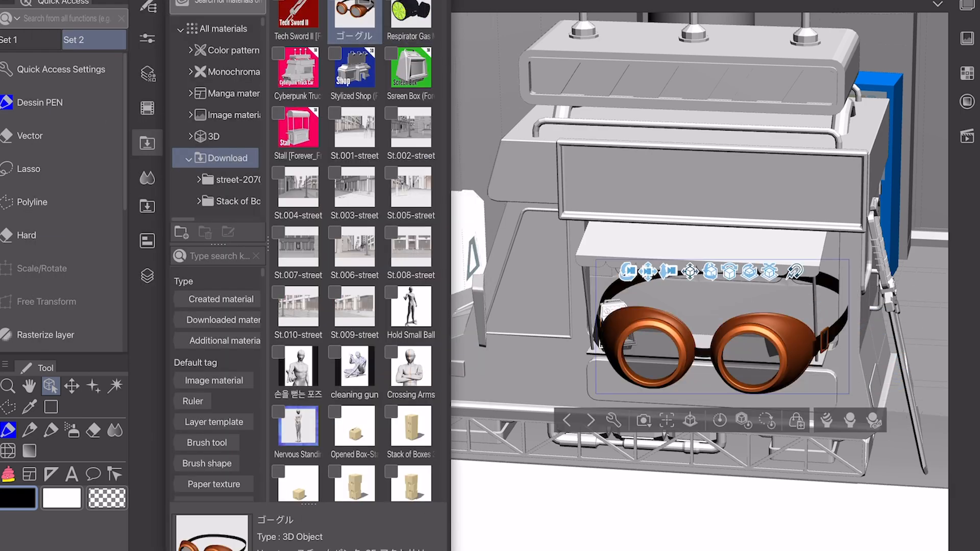
# Step: Set the goggles' object scale to 9.4 to fit the counter beside the gas mask
pyautogui.click(613, 419)
pyautogui.click(61, 262)
pyautogui.moveTo(260, 296); pyautogui.dragTo(240, 296)
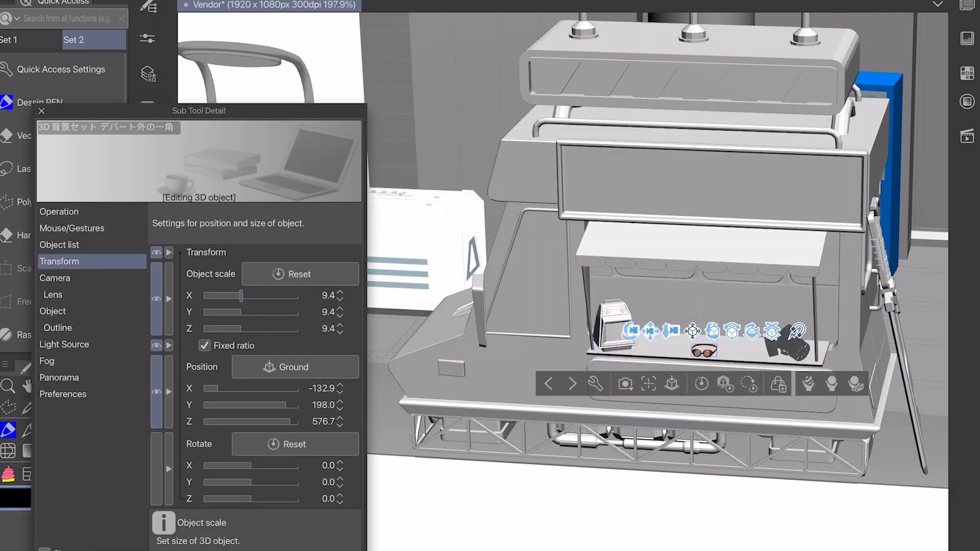
pyautogui.click(41, 111)
pyautogui.moveTo(675, 328); pyautogui.dragTo(684, 265)
# Step: Move the sword to the left of the serving window and lean it against the truck's front side
pyautogui.click(887, 204)
pyautogui.moveTo(849, 97); pyautogui.dragTo(824, 99)
pyautogui.scroll(-2, 561, 281)
pyautogui.moveTo(790, 158)
pyautogui.mouseDown()
pyautogui.moveTo(809, 156)
pyautogui.moveTo(800, 155)
pyautogui.mouseUp()
pyautogui.moveTo(659, 154)
pyautogui.mouseDown()
pyautogui.moveTo(556, 153)
pyautogui.moveTo(670, 154)
pyautogui.mouseUp()
pyautogui.moveTo(814, 155); pyautogui.dragTo(765, 155)
pyautogui.moveTo(834, 154); pyautogui.dragTo(682, 122)
pyautogui.moveTo(540, 151)
pyautogui.mouseDown()
pyautogui.moveTo(525, 159)
pyautogui.moveTo(556, 159)
pyautogui.mouseUp()
pyautogui.moveTo(470, 159); pyautogui.dragTo(532, 154)
pyautogui.click(509, 160)
pyautogui.moveTo(403, 153)
pyautogui.mouseDown()
pyautogui.moveTo(577, 149)
pyautogui.moveTo(416, 159)
pyautogui.moveTo(408, 169)
pyautogui.mouseUp()
# Step: Add the downloaded potted plant 3D material on the ground beside the truck
pyautogui.click(148, 206)
pyautogui.scroll(1, 383, 255)
pyautogui.moveTo(325, 208); pyautogui.dragTo(731, 365)
pyautogui.click(148, 207)
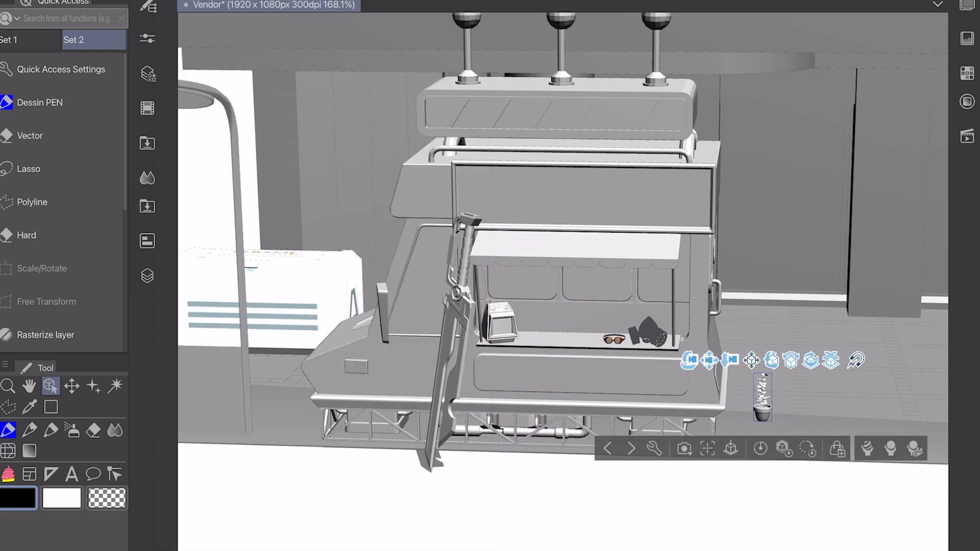
# Step: Enlarge the potted plant to an object scale of 357.0 and place it beside the blue vending machine
pyautogui.click(654, 448)
pyautogui.click(59, 261)
pyautogui.moveTo(690, 234); pyautogui.dragTo(534, 259)
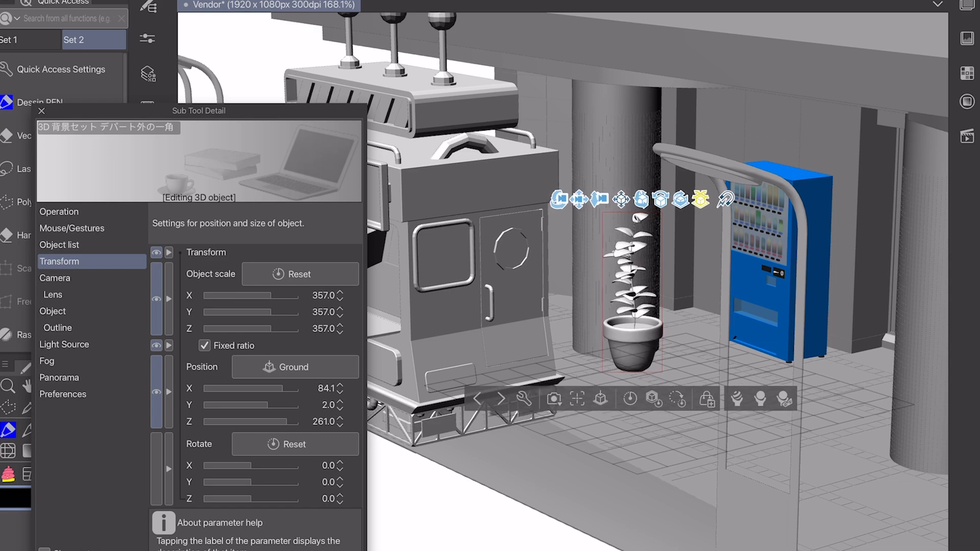
pyautogui.moveTo(534, 203)
pyautogui.mouseDown()
pyautogui.moveTo(603, 202)
pyautogui.moveTo(416, 203)
pyautogui.moveTo(564, 204)
pyautogui.moveTo(552, 205)
pyautogui.mouseUp()
pyautogui.moveTo(678, 202); pyautogui.dragTo(865, 189)
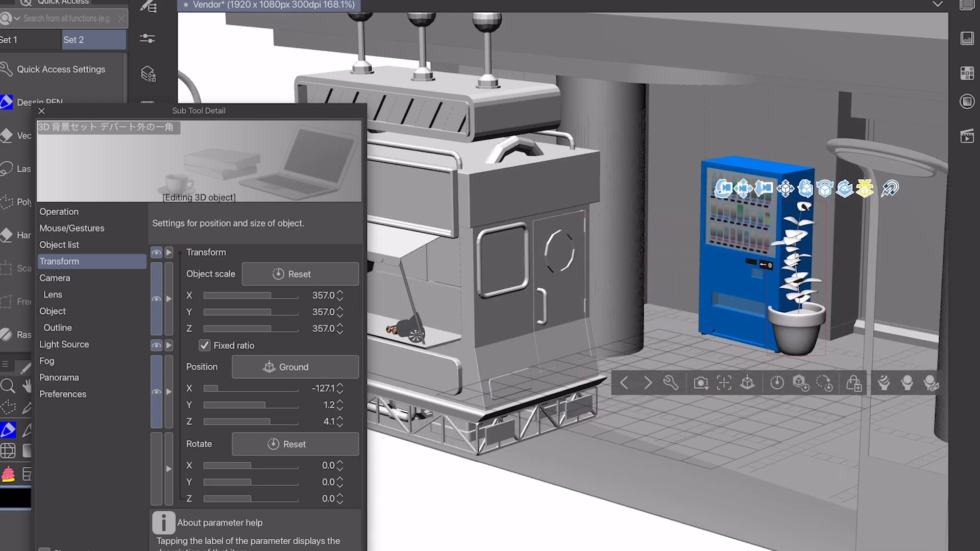
pyautogui.click(41, 111)
# Step: Add the 電力量計 power meter material in front of the truck and set its object scale to 238.3
pyautogui.click(147, 143)
pyautogui.click(148, 143)
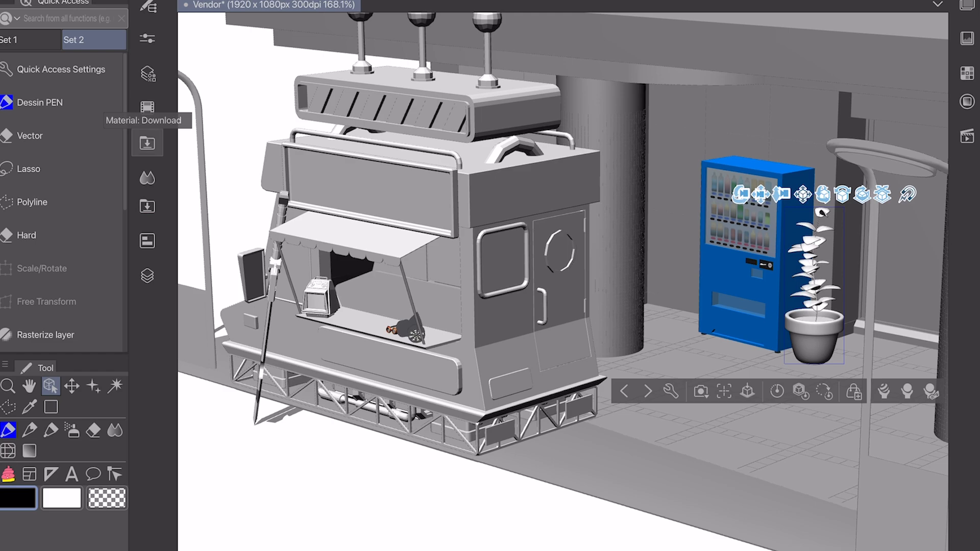
pyautogui.click(148, 207)
pyautogui.scroll(10, 383, 250)
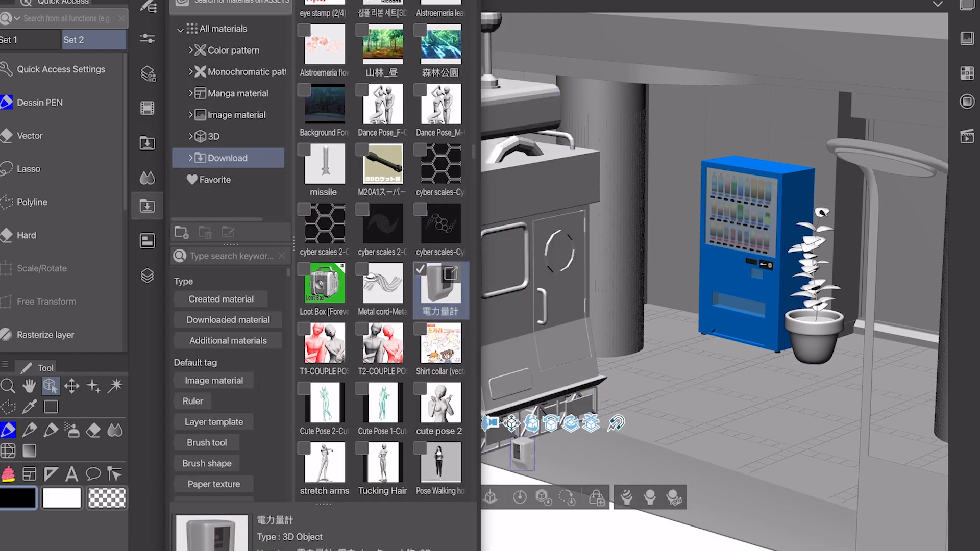
pyautogui.moveTo(591, 423); pyautogui.dragTo(591, 423)
pyautogui.moveTo(259, 399); pyautogui.dragTo(347, 401)
pyautogui.click(383, 510)
pyautogui.click(59, 262)
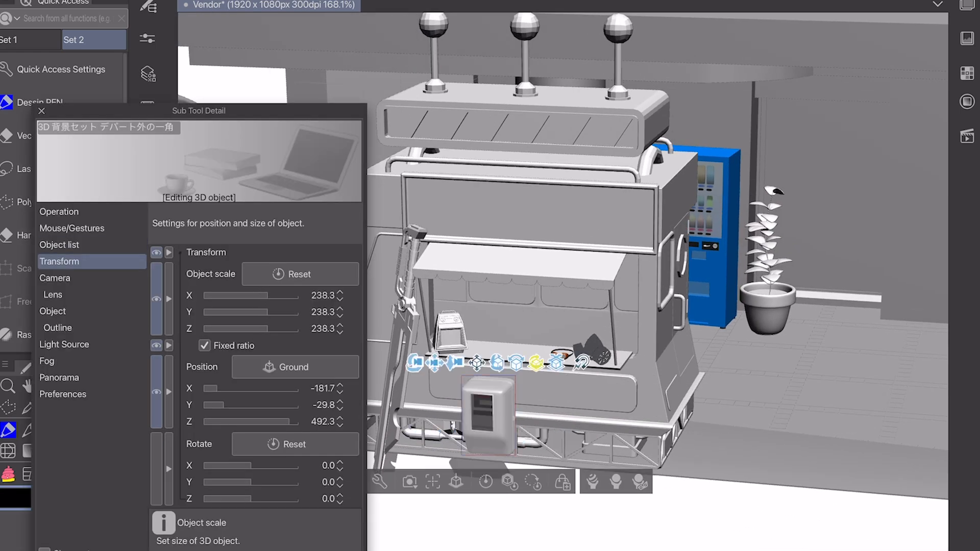
# Step: Try rotating the power meter to -75 degrees about the Y axis
pyautogui.moveTo(536, 363); pyautogui.dragTo(526, 364)
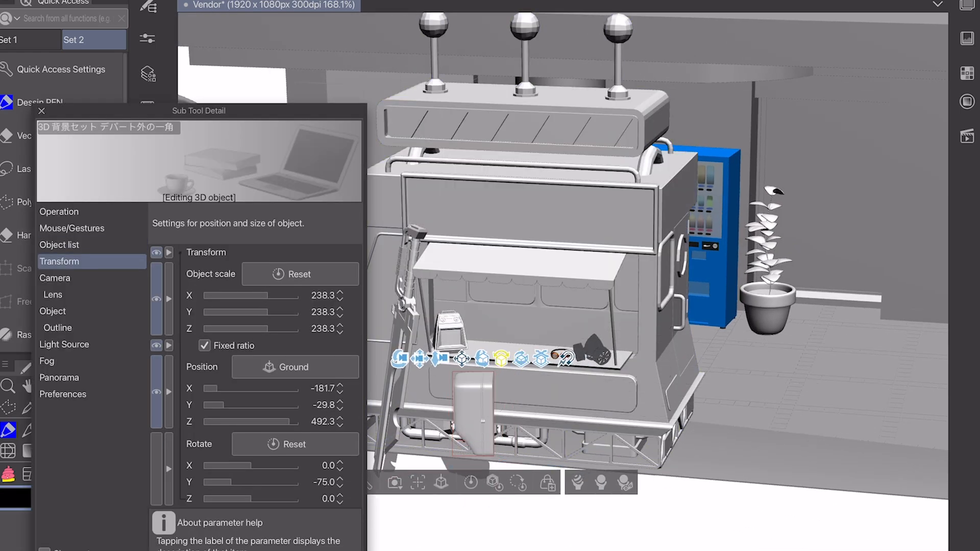
pyautogui.moveTo(600, 403); pyautogui.dragTo(620, 402)
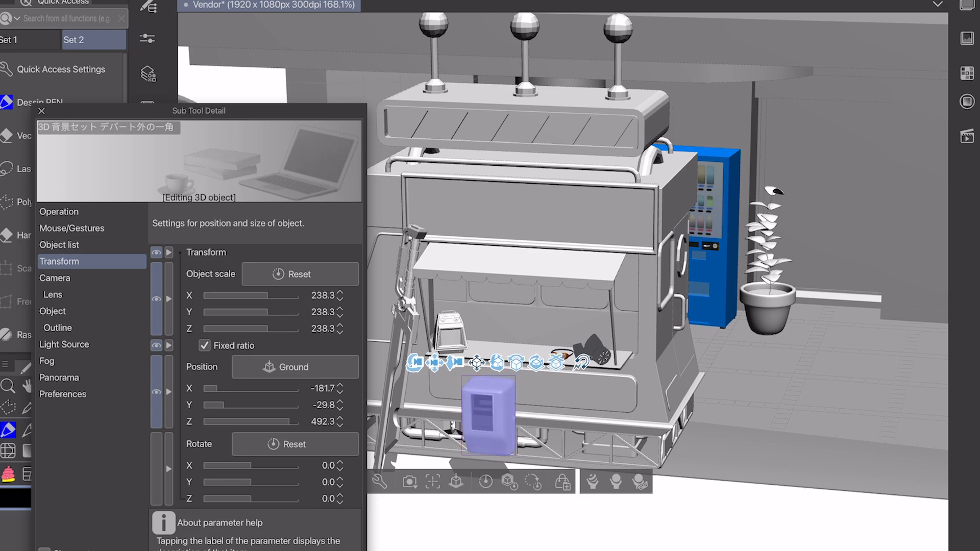
pyautogui.click(42, 111)
# Step: Move the power meter onto the shelter's back wall, between the vending machine and the round column
pyautogui.moveTo(523, 363); pyautogui.dragTo(525, 364)
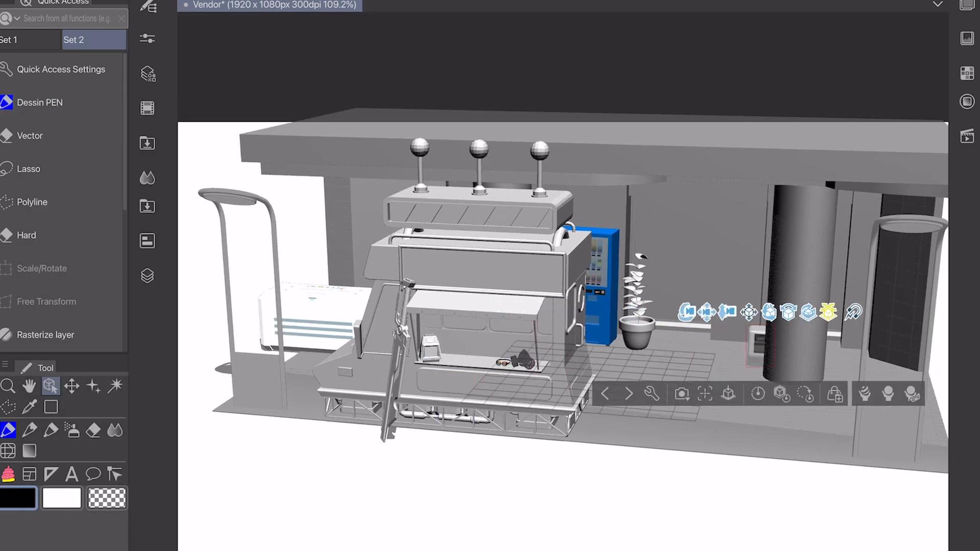
pyautogui.moveTo(658, 282); pyautogui.dragTo(574, 285)
pyautogui.moveTo(753, 326); pyautogui.dragTo(761, 326)
pyautogui.moveTo(734, 326); pyautogui.dragTo(740, 265)
pyautogui.moveTo(678, 265); pyautogui.dragTo(788, 268)
pyautogui.moveTo(614, 245); pyautogui.dragTo(497, 323)
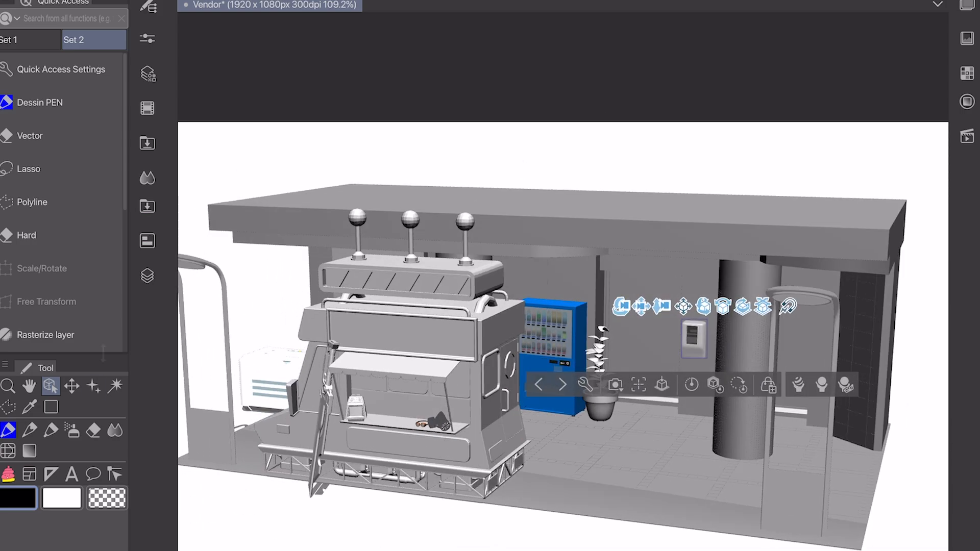
# Step: Find the Stack of Boxes 1 material among the downloads and add it to the scene
pyautogui.click(147, 206)
pyautogui.scroll(20, 441, 356)
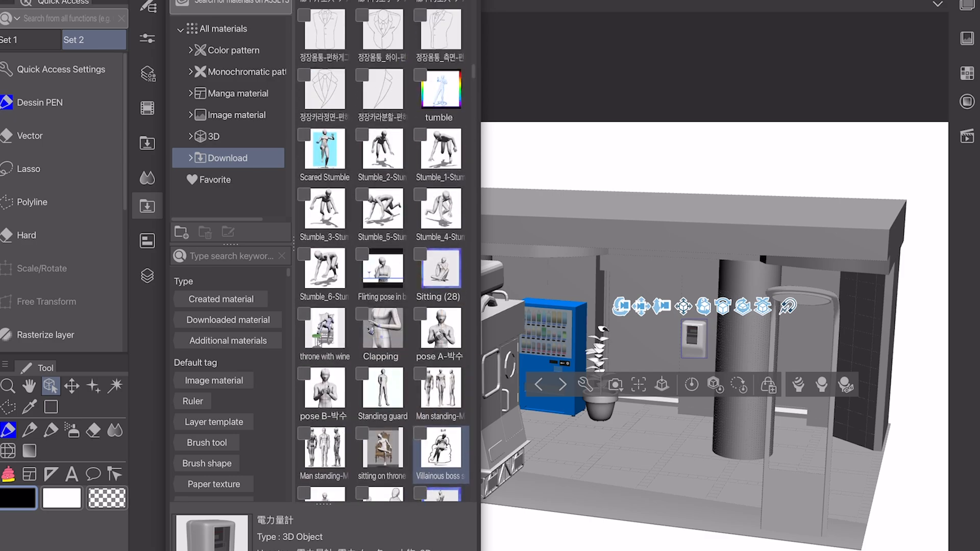
pyautogui.scroll(10, 441, 368)
pyautogui.scroll(15, 441, 367)
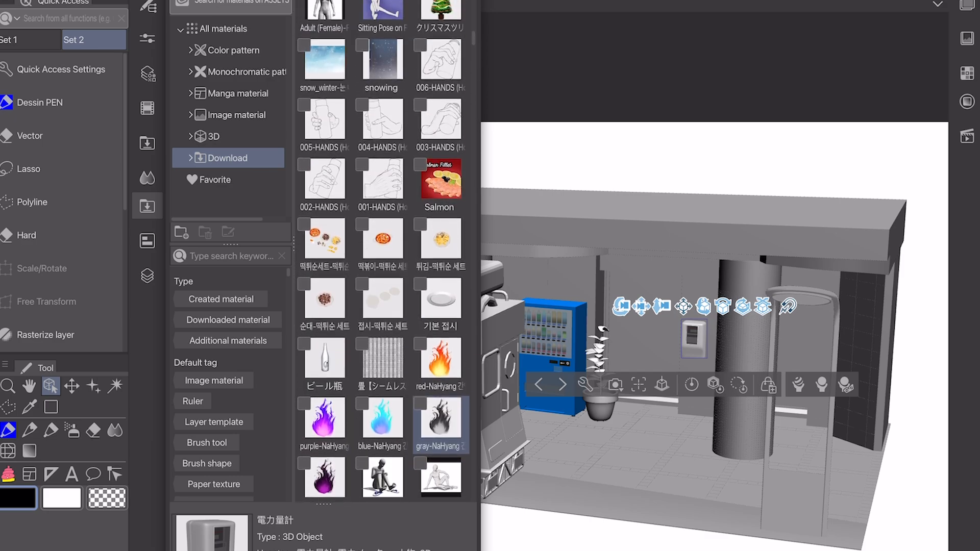
pyautogui.scroll(10, 441, 387)
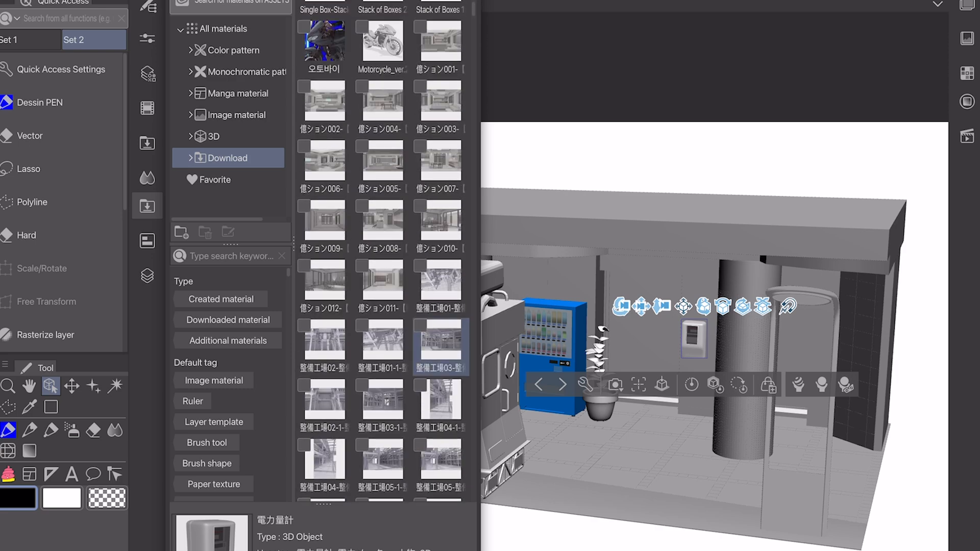
pyautogui.moveTo(480, 255); pyautogui.dragTo(596, 475)
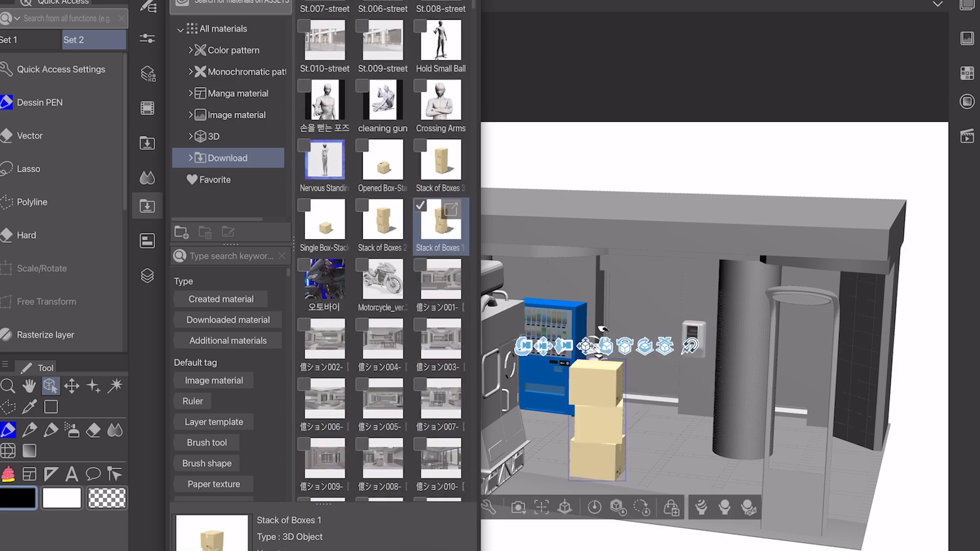
# Step: Move the stack of boxes beside the shelter's right-hand column and turn it
pyautogui.moveTo(525, 347); pyautogui.dragTo(607, 358)
pyautogui.moveTo(712, 334); pyautogui.dragTo(842, 288)
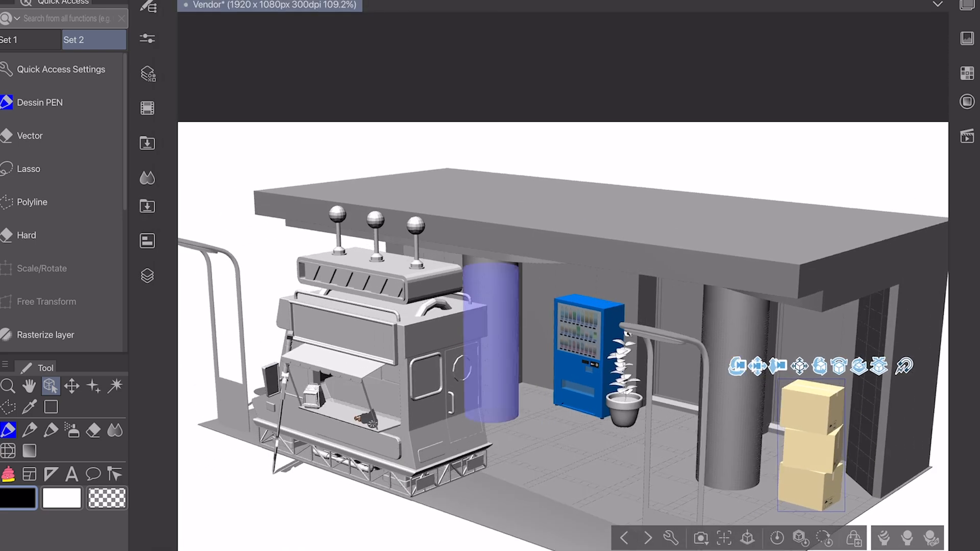
pyautogui.moveTo(854, 361); pyautogui.dragTo(764, 367)
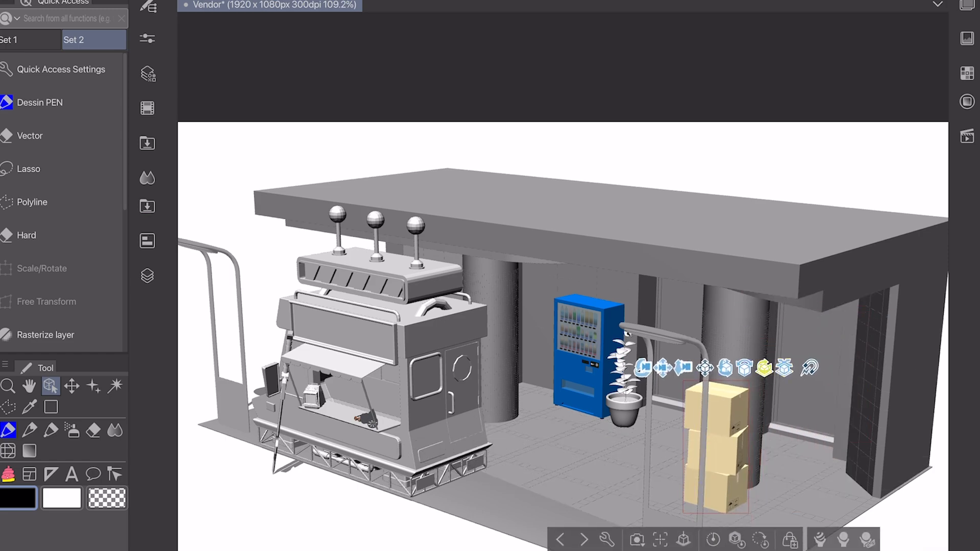
# Step: Add the Opened Box material and place it on the ground next to the stack of boxes
pyautogui.click(147, 178)
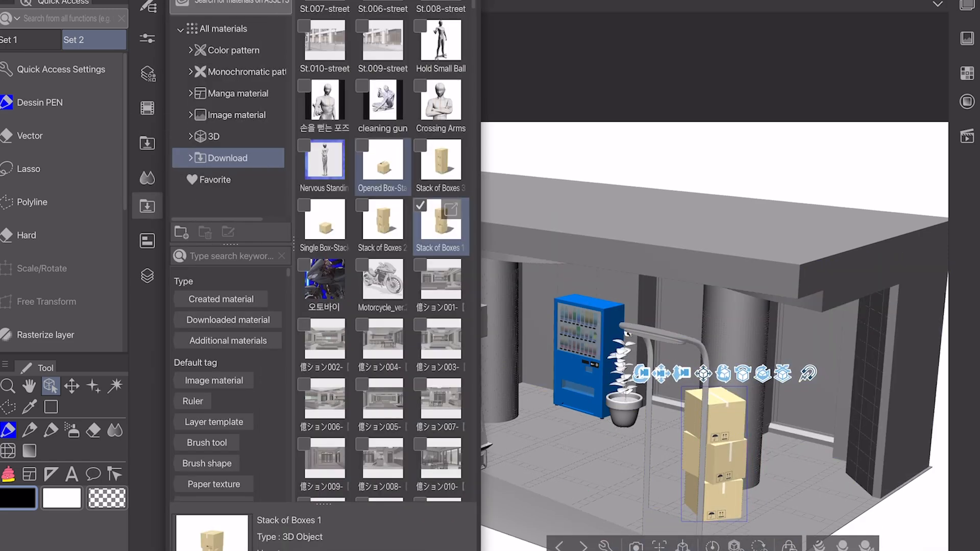
pyautogui.moveTo(753, 498); pyautogui.dragTo(666, 493)
pyautogui.click(147, 206)
pyautogui.moveTo(591, 424); pyautogui.dragTo(632, 474)
pyautogui.moveTo(772, 376); pyautogui.dragTo(808, 372)
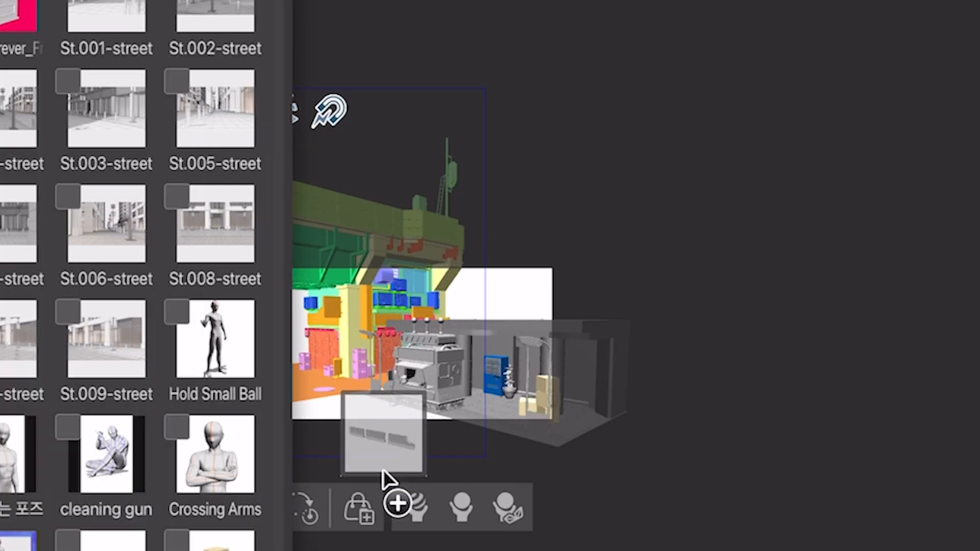
# Step: Add the three-piece road barrier, then rotate and position it along the front edge of the orange pavement
pyautogui.moveTo(384, 470); pyautogui.dragTo(384, 470)
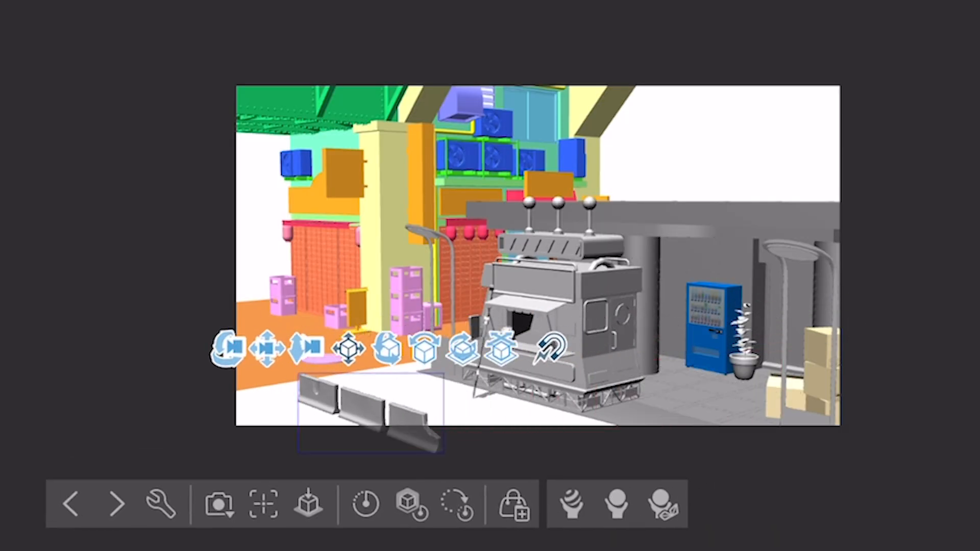
pyautogui.moveTo(463, 348); pyautogui.dragTo(400, 332)
pyautogui.moveTo(127, 331)
pyautogui.mouseDown()
pyautogui.moveTo(142, 354)
pyautogui.moveTo(114, 328)
pyautogui.mouseUp()
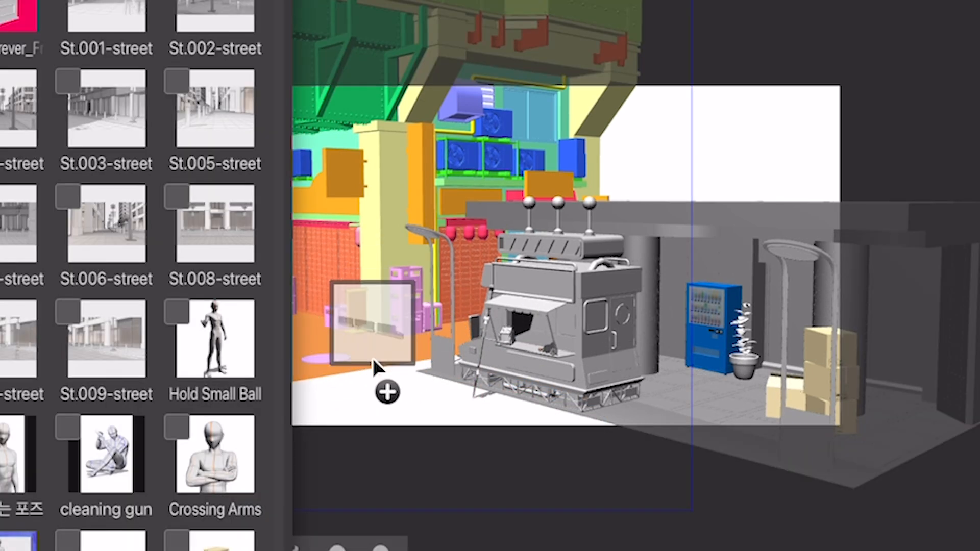
pyautogui.moveTo(376, 365); pyautogui.dragTo(377, 363)
pyautogui.moveTo(497, 305); pyautogui.dragTo(391, 335)
pyautogui.moveTo(119, 336); pyautogui.dragTo(108, 360)
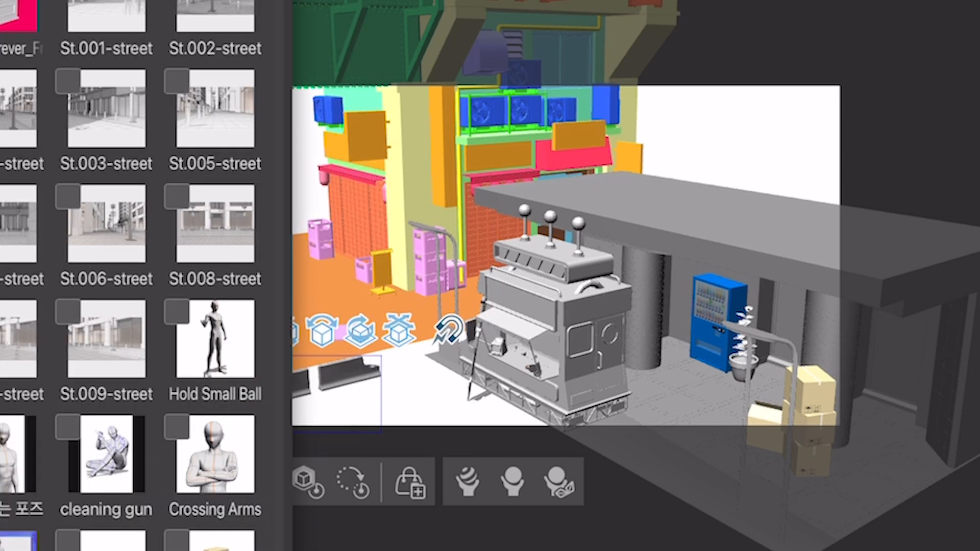
# Step: Add the pair of rocks and place them on the ground in front of the road barrier
pyautogui.moveTo(419, 382); pyautogui.dragTo(388, 388)
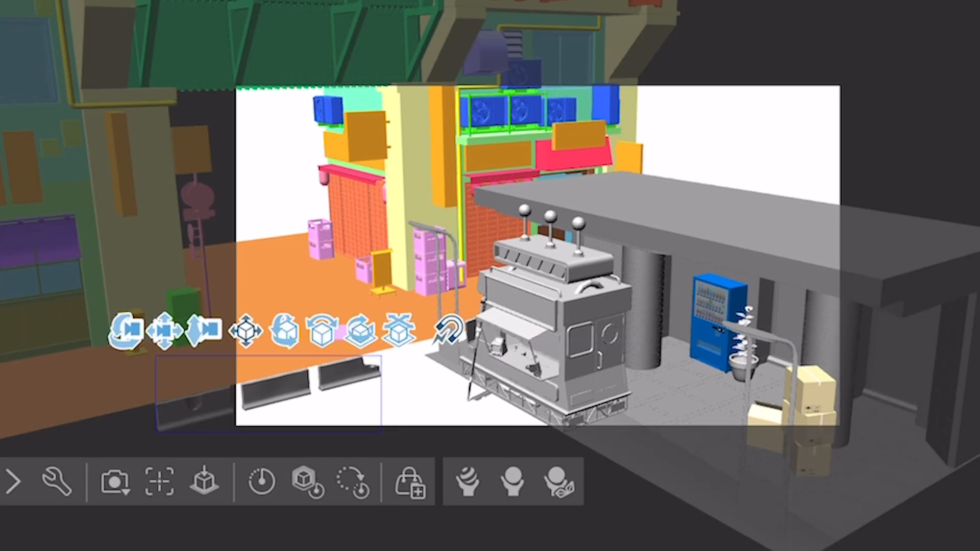
pyautogui.moveTo(341, 378); pyautogui.dragTo(359, 375)
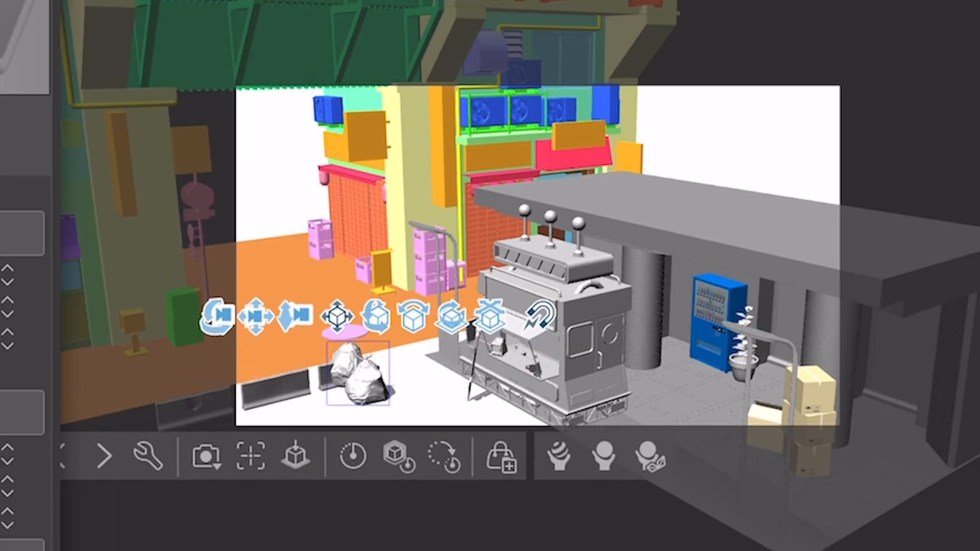
pyautogui.moveTo(451, 325); pyautogui.dragTo(438, 353)
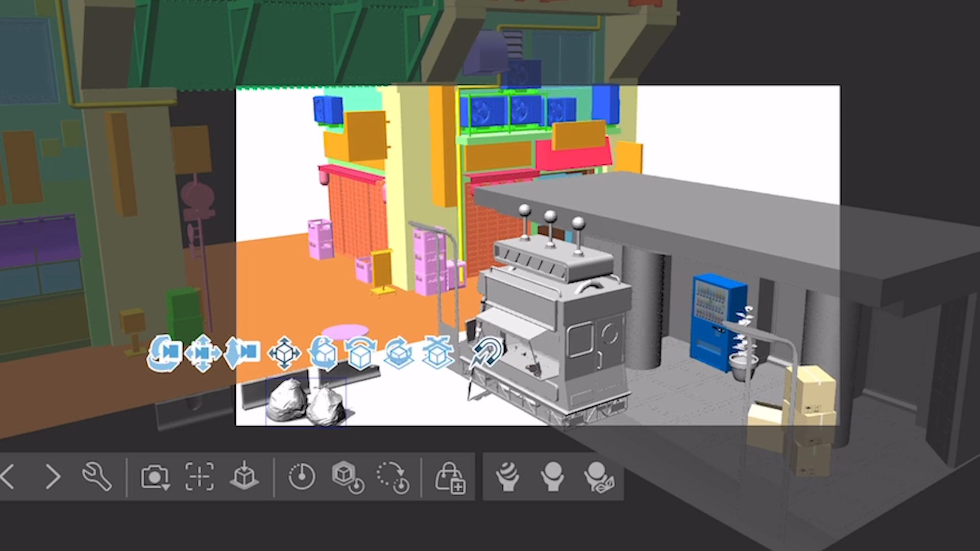
# Step: Duplicate the pair of garbage bags and place the copy on the ground in front of the shelter, to the right of the vendor truck
pyautogui.click(97, 476)
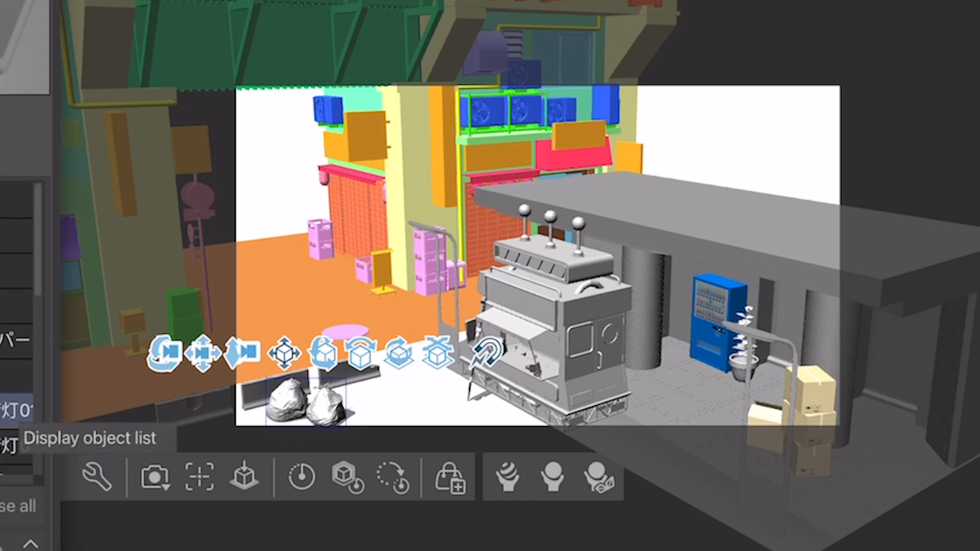
pyautogui.hotkey('ctrl', 'v')
pyautogui.moveTo(354, 494); pyautogui.dragTo(455, 467)
pyautogui.moveTo(388, 402); pyautogui.dragTo(521, 355)
pyautogui.moveTo(527, 405); pyautogui.dragTo(636, 550)
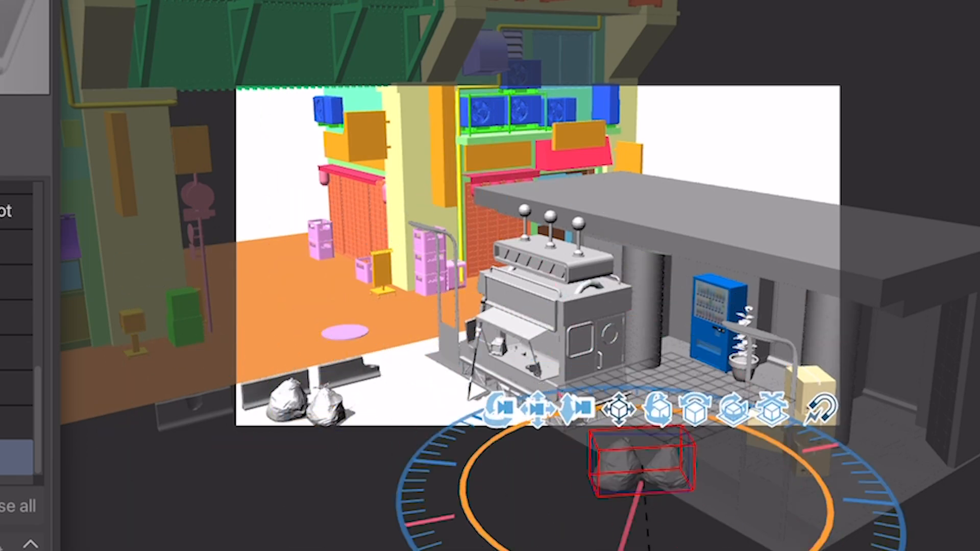
pyautogui.moveTo(503, 402); pyautogui.dragTo(630, 405)
pyautogui.moveTo(792, 445); pyautogui.dragTo(792, 423)
pyautogui.moveTo(860, 396); pyautogui.dragTo(910, 394)
pyautogui.moveTo(836, 427); pyautogui.dragTo(842, 445)
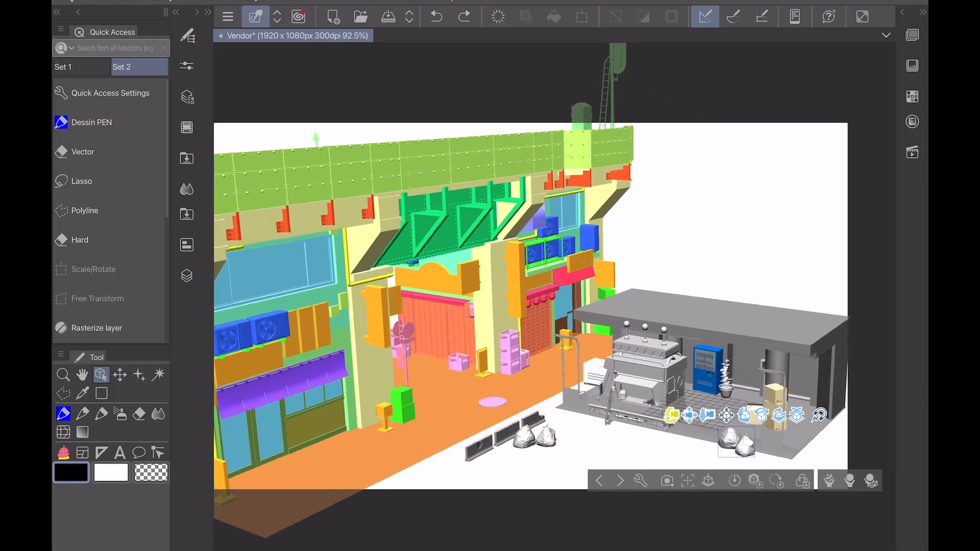
# Step: Adjust the camera to frame the street scene with the vendor truck and both pairs of garbage bags in view
pyautogui.moveTo(672, 415); pyautogui.dragTo(740, 393)
pyautogui.moveTo(699, 380); pyautogui.dragTo(536, 467)
pyautogui.moveTo(518, 467); pyautogui.dragTo(707, 386)
pyautogui.moveTo(689, 385); pyautogui.dragTo(551, 366)
pyautogui.moveTo(570, 365); pyautogui.dragTo(648, 394)
pyautogui.moveTo(630, 394); pyautogui.dragTo(735, 384)
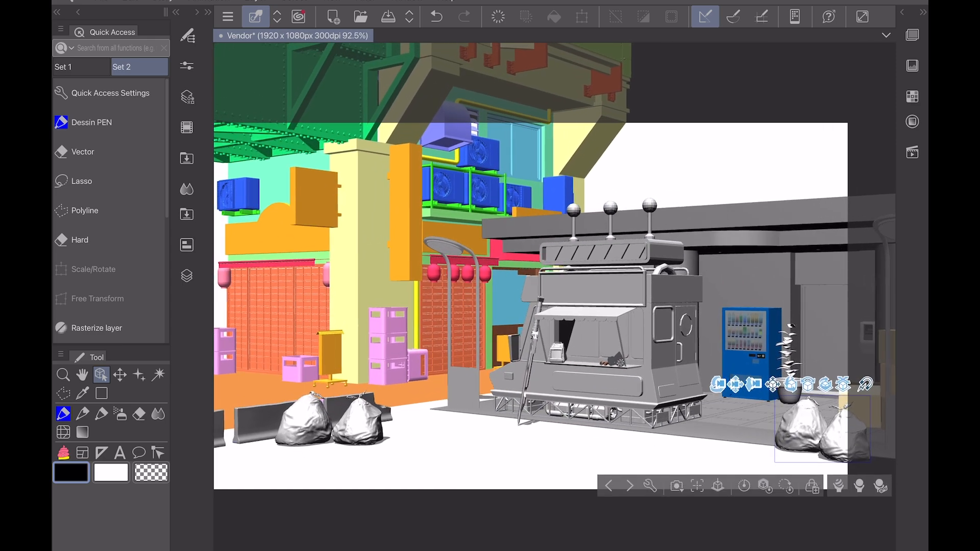
# Step: Display the 3D layer as extracted lines and preview its conversion to lines and tones without applying it
pyautogui.click(650, 486)
pyautogui.click(81, 370)
pyautogui.moveTo(265, 332)
pyautogui.mouseDown()
pyautogui.moveTo(267, 319)
pyautogui.moveTo(265, 340)
pyautogui.moveTo(256, 320)
pyautogui.moveTo(265, 318)
pyautogui.mouseUp()
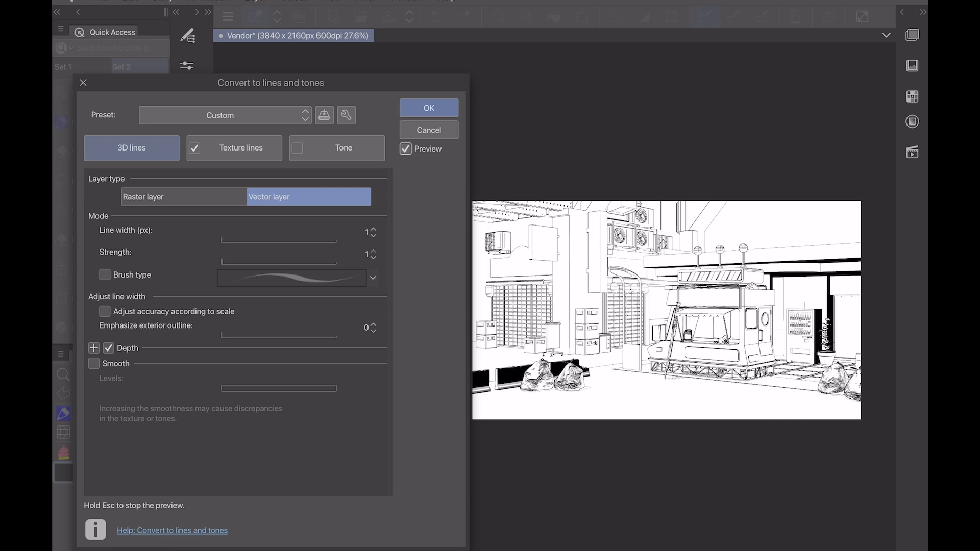
pyautogui.click(428, 130)
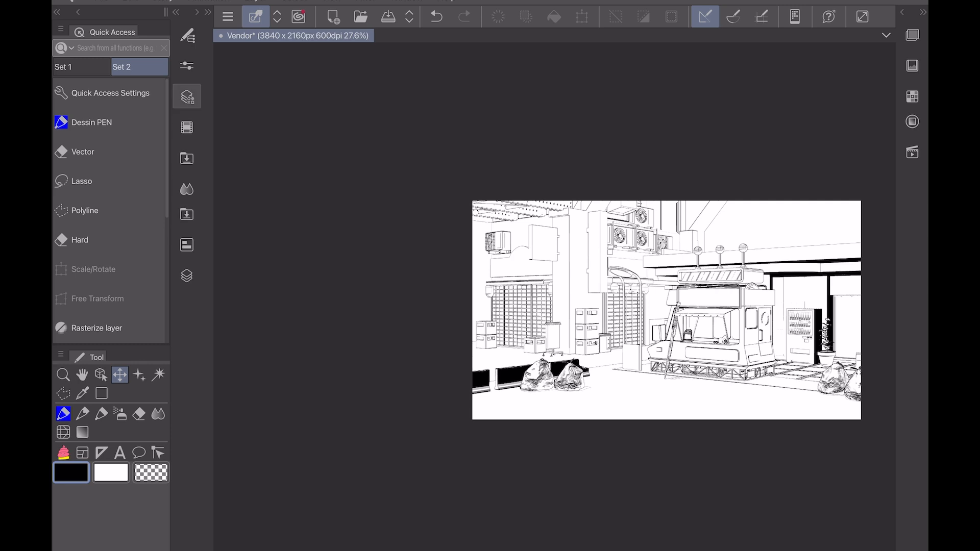
# Step: Convert the 3D layer to lines and tones as a vector layer with texture lines, setting the 3D line strength to 1
pyautogui.click(186, 97)
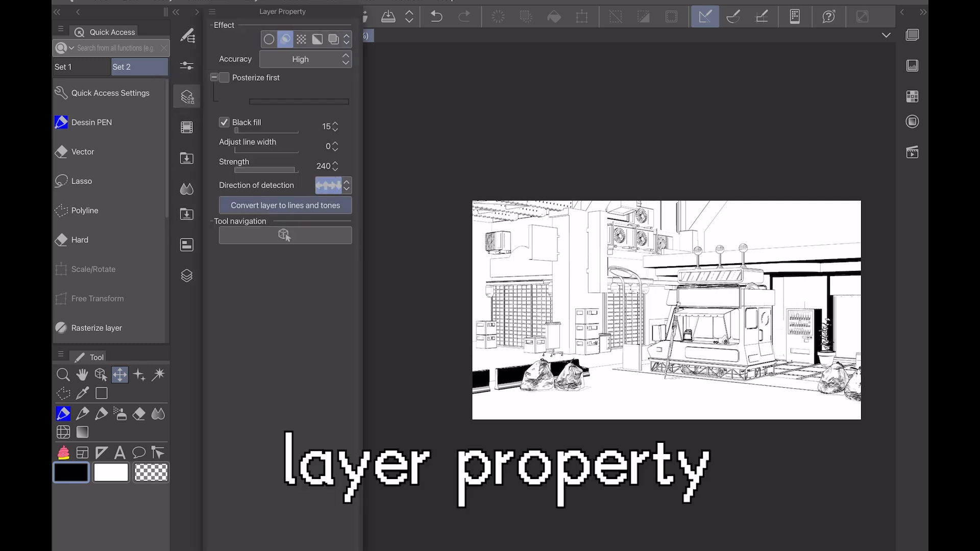
pyautogui.click(285, 205)
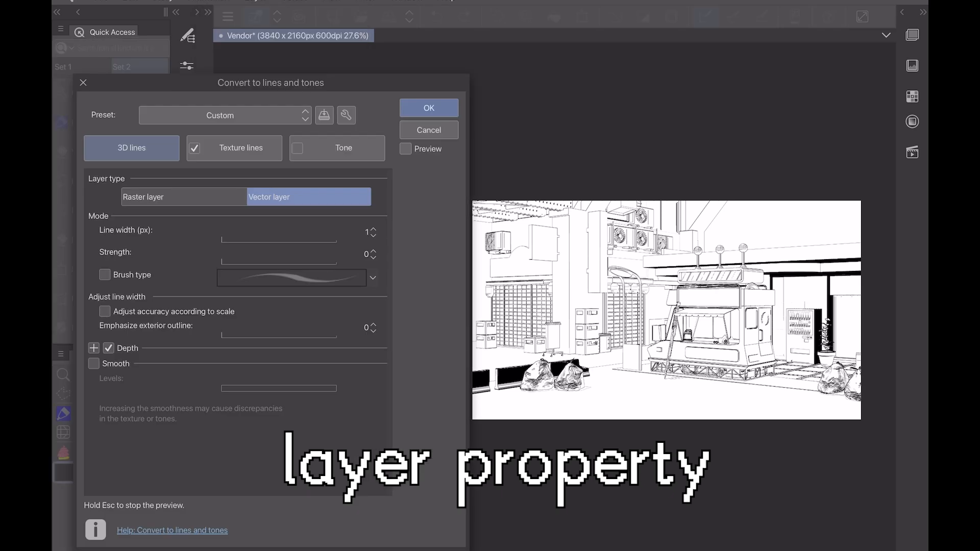
pyautogui.click(406, 149)
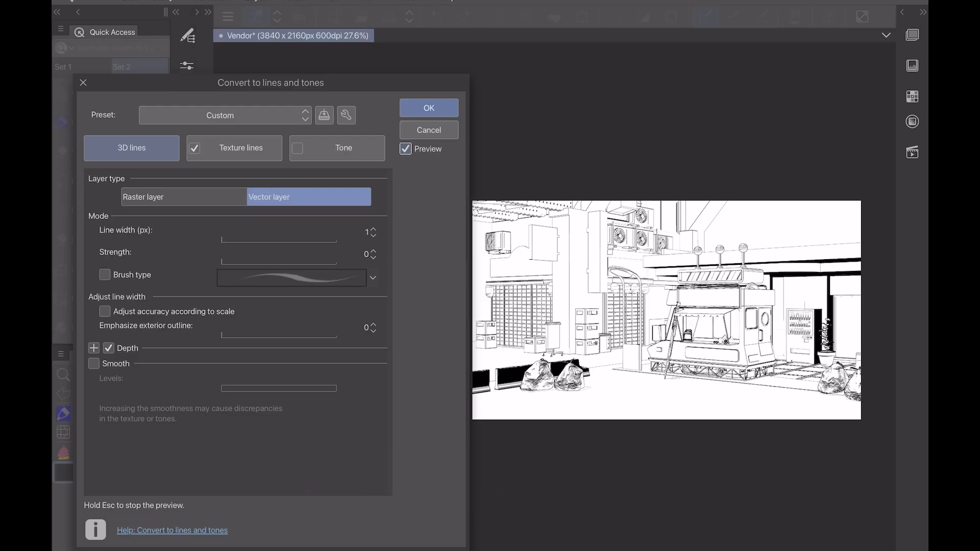
pyautogui.click(373, 251)
pyautogui.click(429, 108)
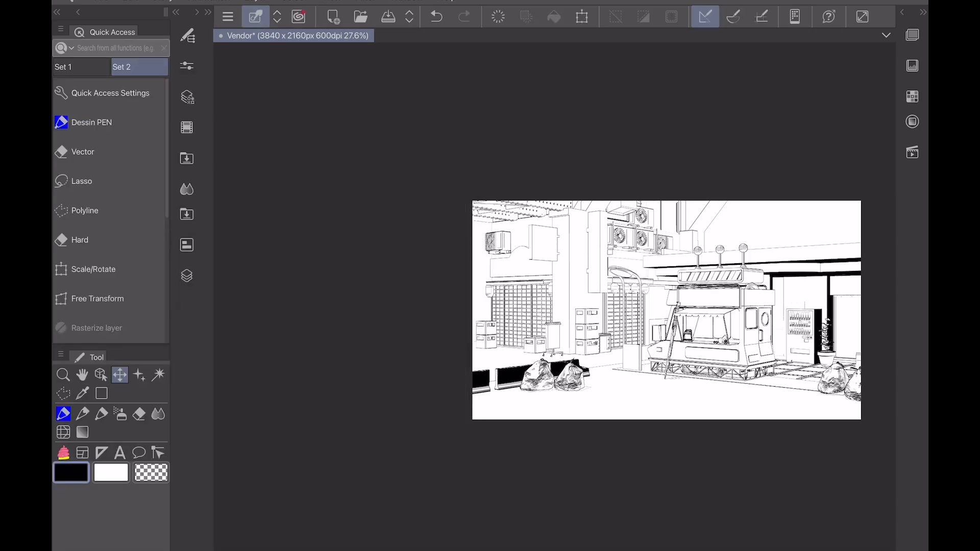
# Step: Hide the Fill 1 layer and merge the 3D shape line layer with the texture lines layer below it
pyautogui.scroll(4, 555, 296)
pyautogui.scroll(-1, 554, 296)
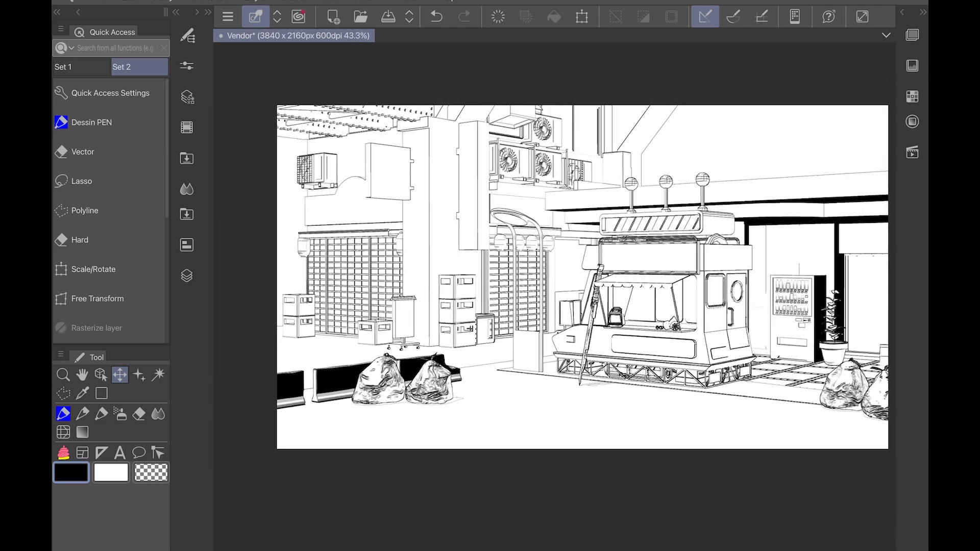
pyautogui.click(186, 275)
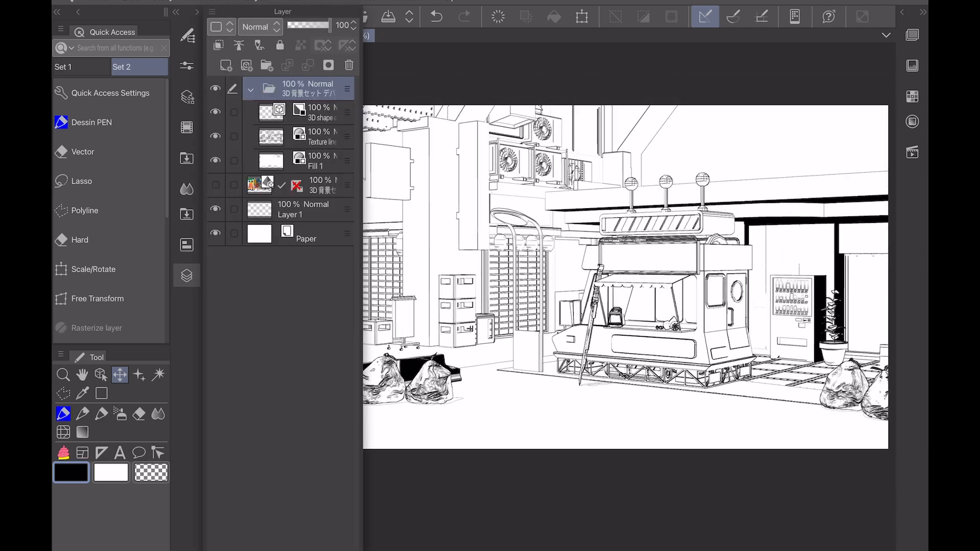
pyautogui.click(216, 160)
pyautogui.click(215, 136)
pyautogui.click(216, 136)
pyautogui.click(322, 112)
pyautogui.click(308, 65)
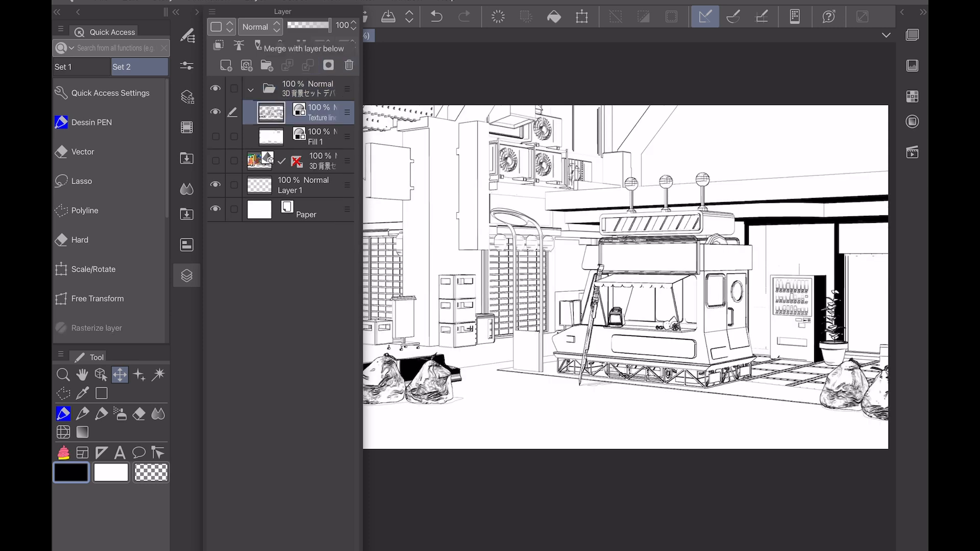
# Step: Examine the merged line art by switching the Texture lines 1 layer off and on
pyautogui.click(216, 112)
pyautogui.click(216, 113)
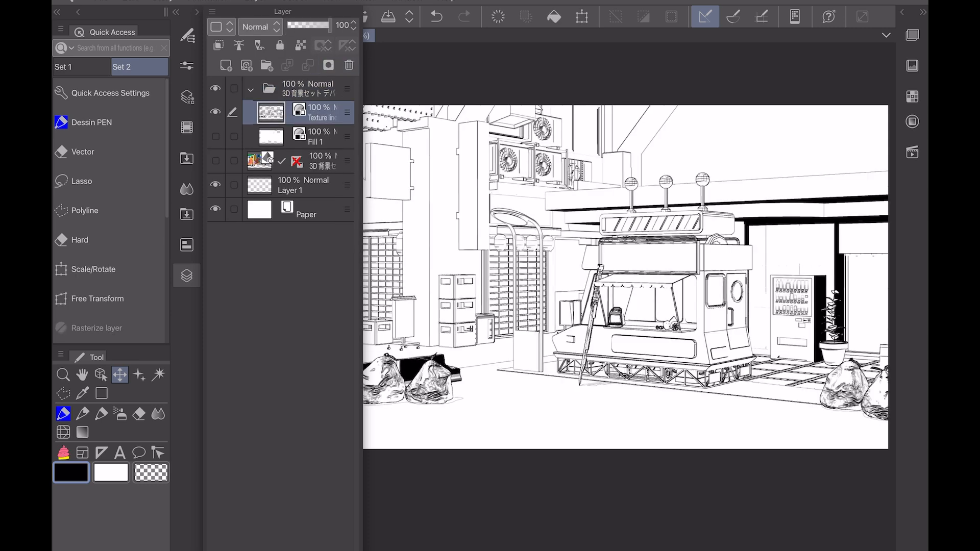
pyautogui.click(251, 90)
pyautogui.click(251, 89)
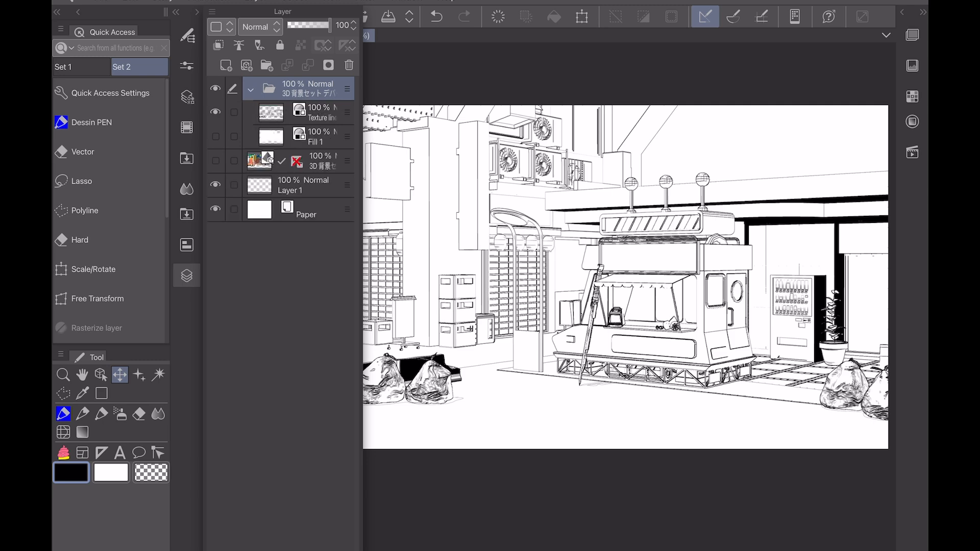
pyautogui.click(215, 113)
pyautogui.click(216, 112)
pyautogui.click(320, 113)
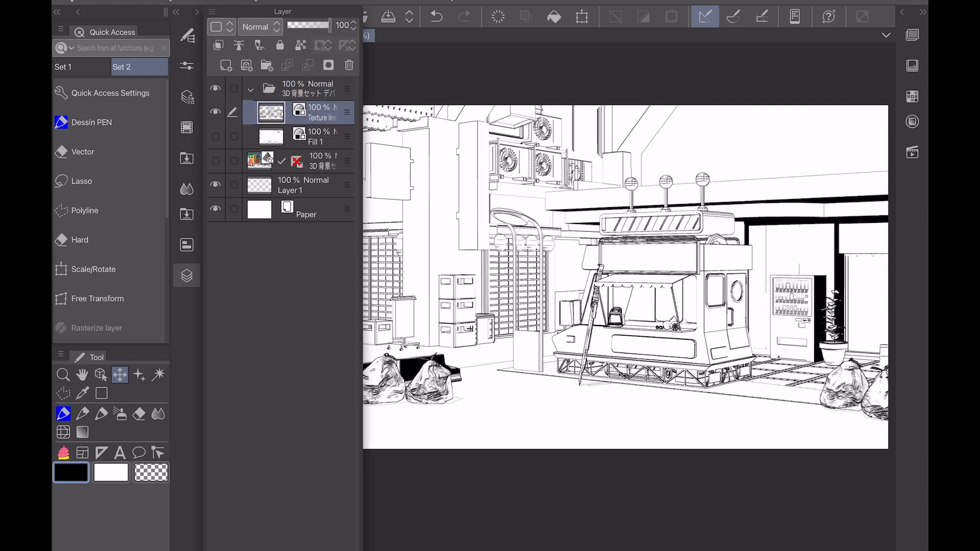
# Step: Move the Texture lines 1 layer out of its folder to just above Layer 1, and hide both the folder and Layer 1
pyautogui.click(216, 185)
pyautogui.click(250, 90)
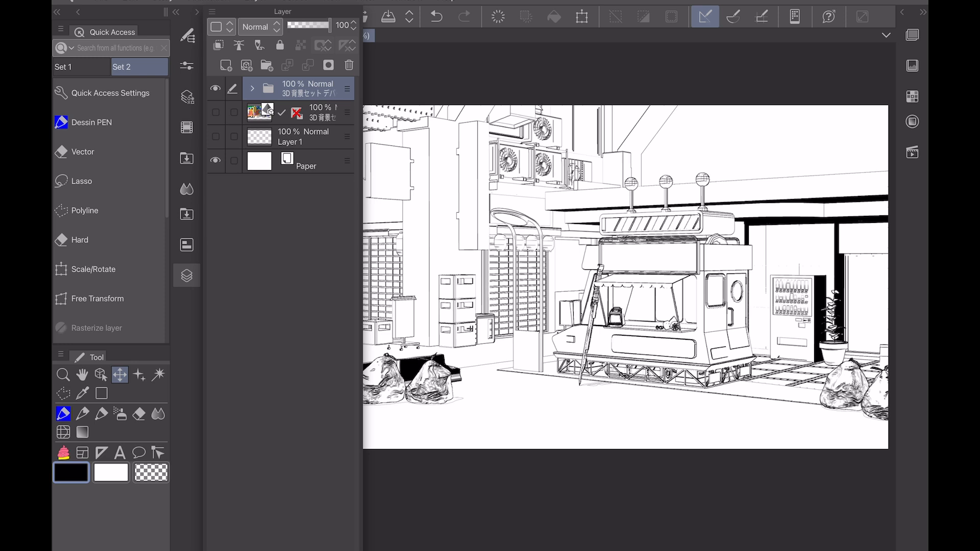
pyautogui.click(252, 89)
pyautogui.click(321, 113)
pyautogui.moveTo(311, 113); pyautogui.dragTo(311, 160)
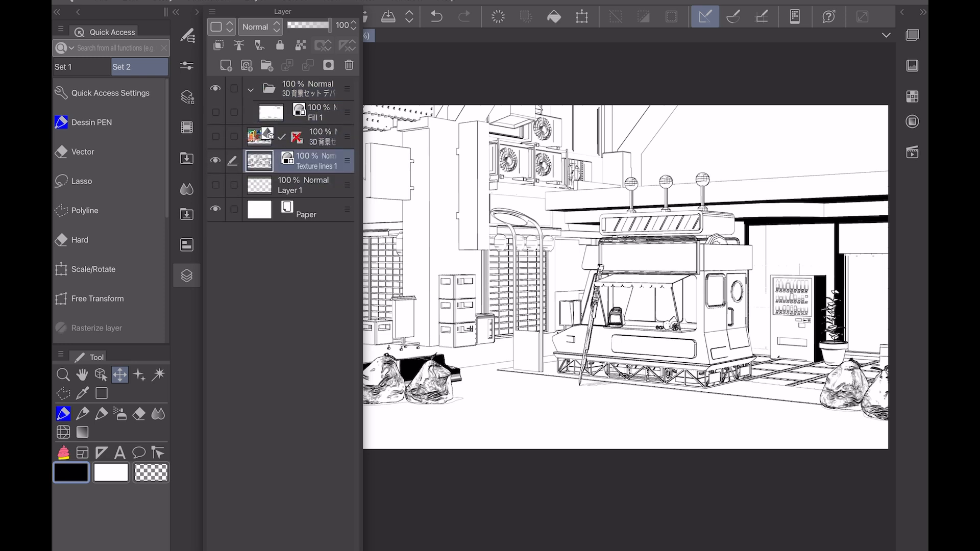
pyautogui.click(251, 90)
pyautogui.click(216, 88)
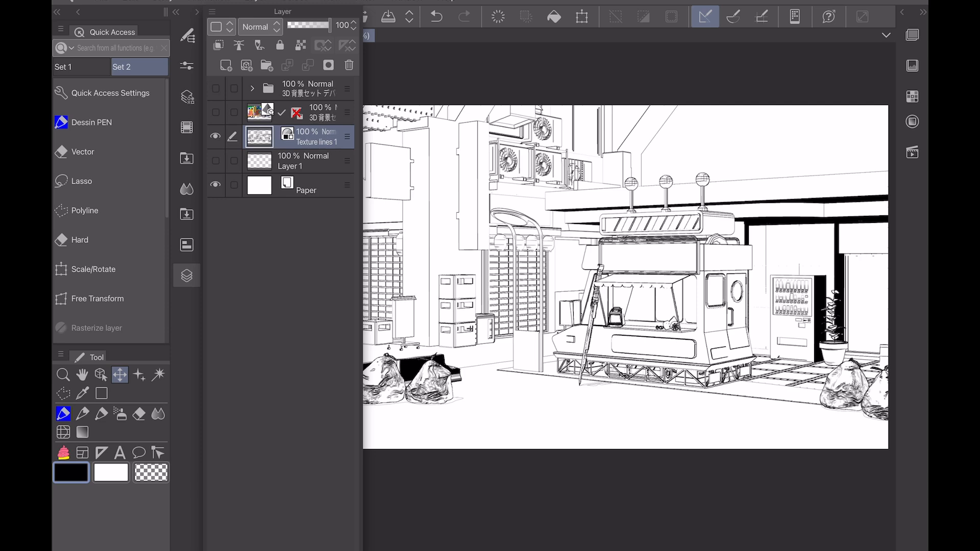
# Step: Hide the Paper layer and export the transparent line art to the photo library
pyautogui.click(186, 276)
pyautogui.scroll(-3, 582, 277)
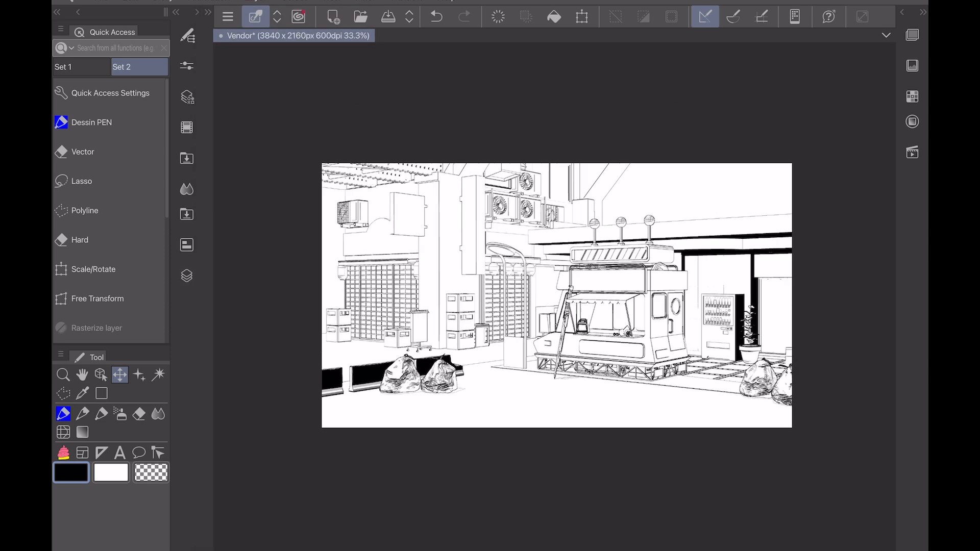
pyautogui.click(187, 275)
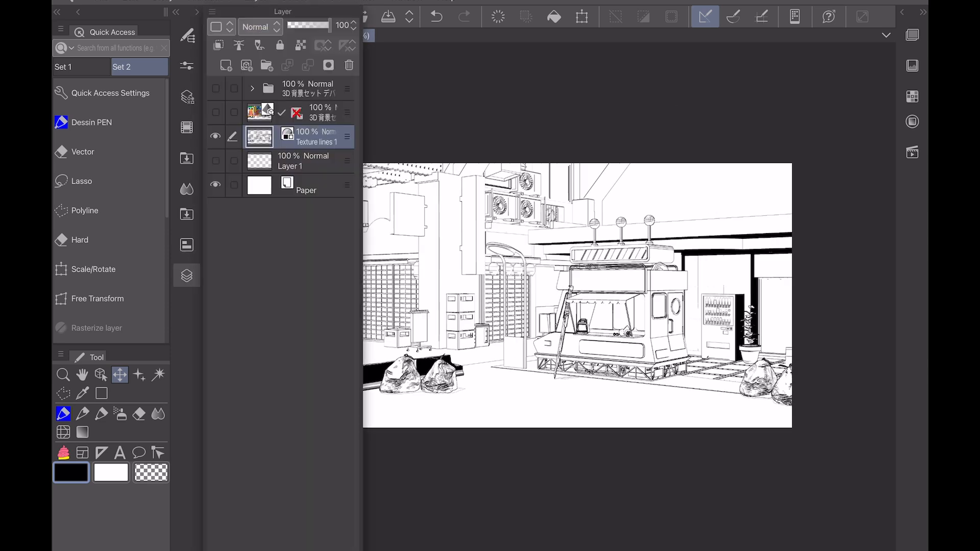
pyautogui.click(215, 185)
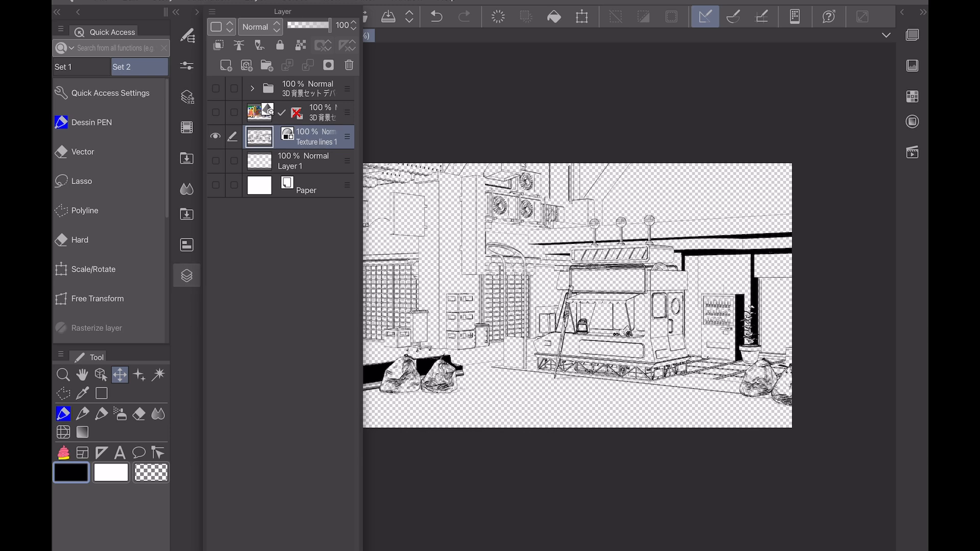
pyautogui.click(102, 1)
pyautogui.click(162, 187)
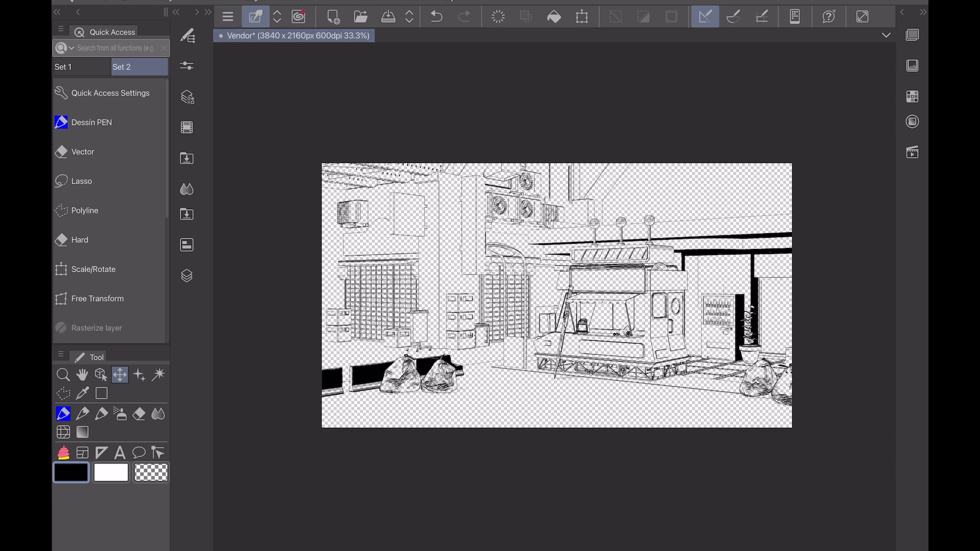
# Step: Show the 3D layer and Paper in place of the Texture lines 1 layer, with the 3D layer's line extraction effect turned off
pyautogui.click(101, 1)
pyautogui.click(186, 276)
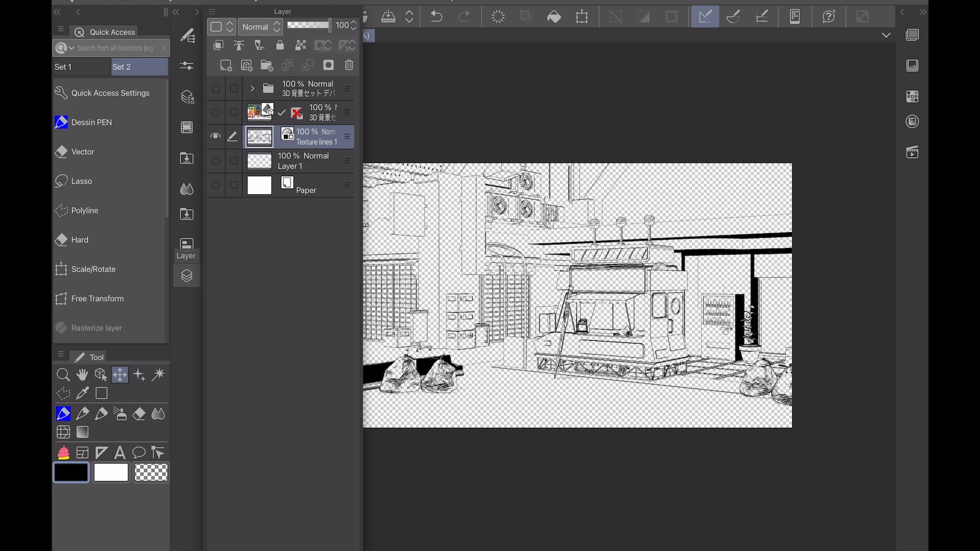
pyautogui.click(216, 112)
pyautogui.click(215, 136)
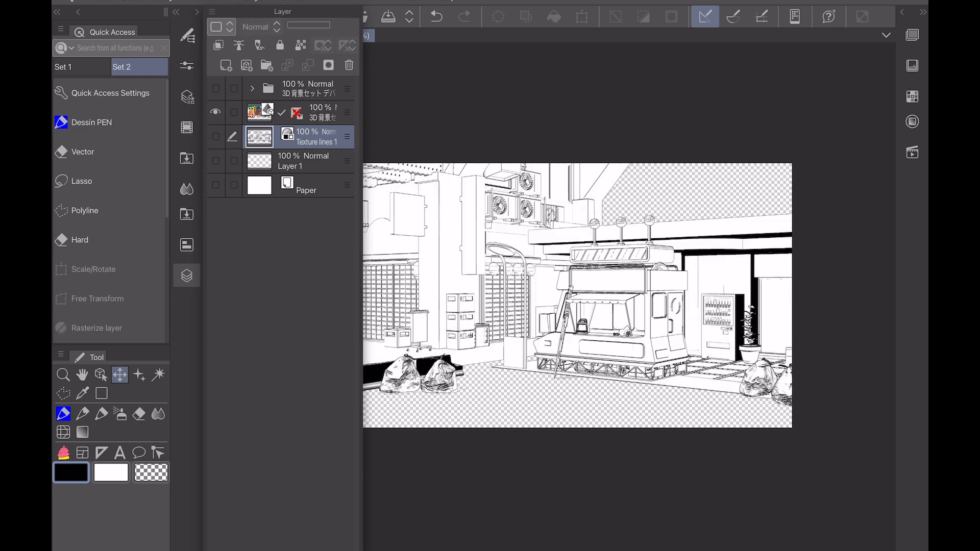
pyautogui.click(316, 112)
pyautogui.click(187, 97)
pyautogui.click(286, 39)
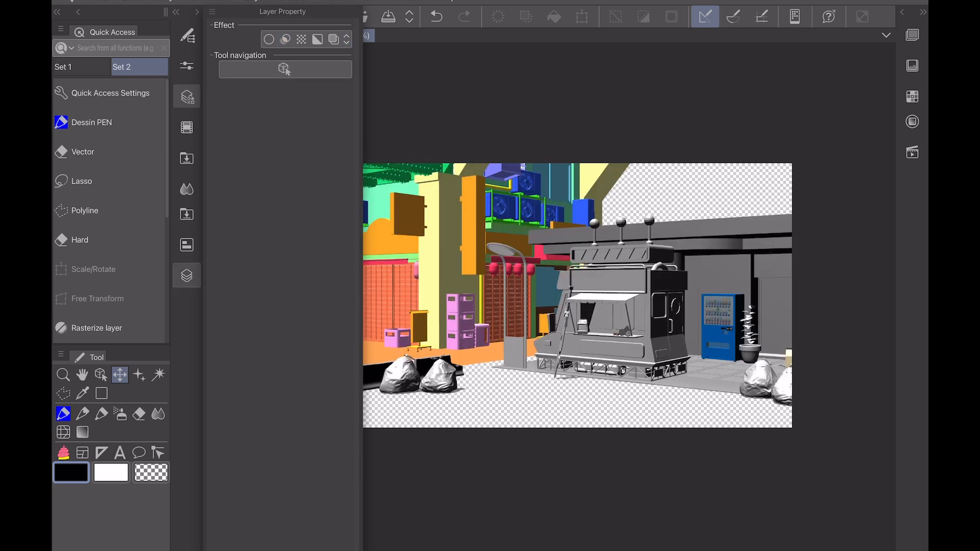
pyautogui.click(187, 275)
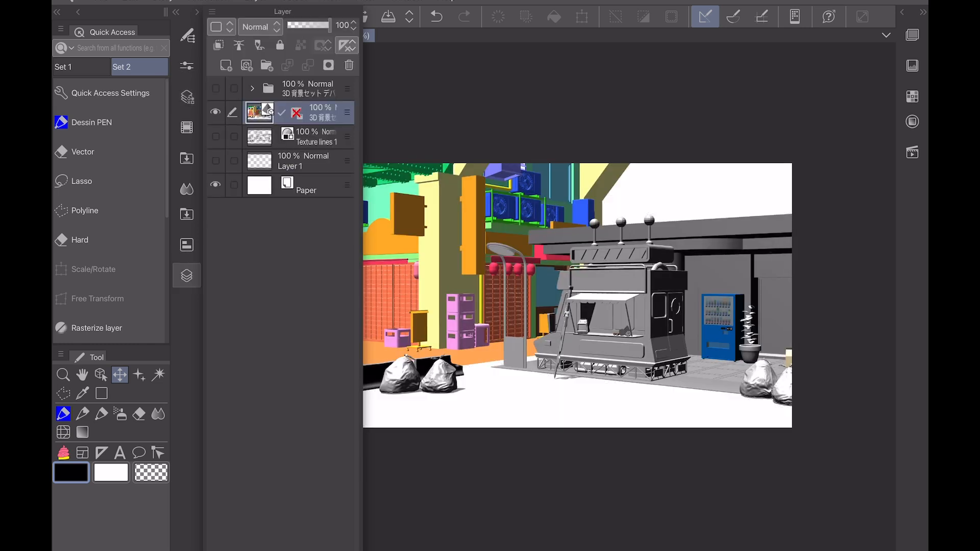
pyautogui.click(187, 275)
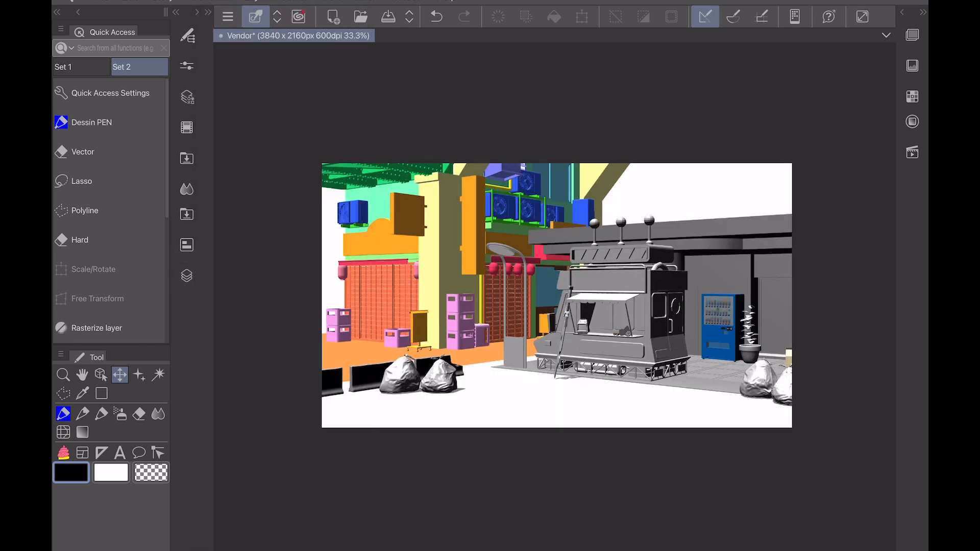
# Step: Save the Vendor file and close it
pyautogui.click(101, 2)
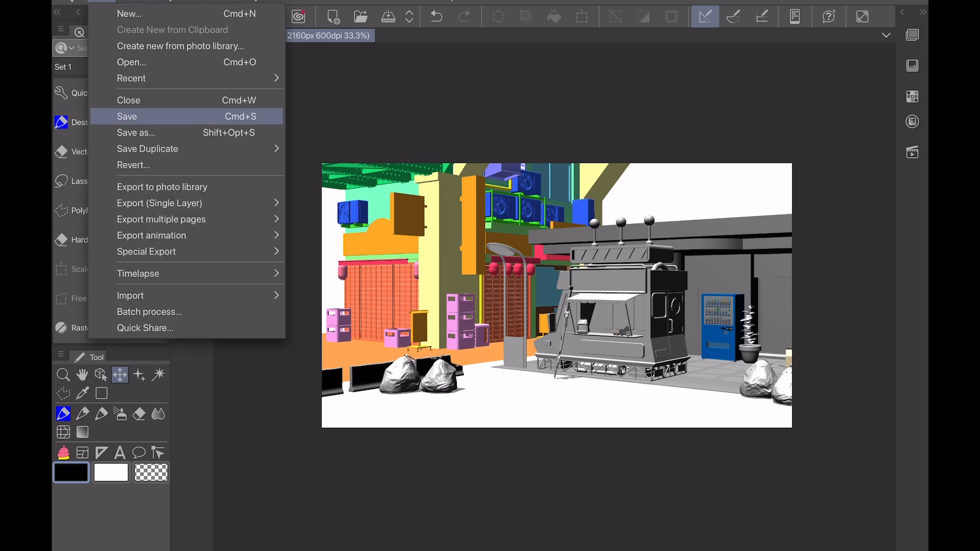
pyautogui.click(133, 117)
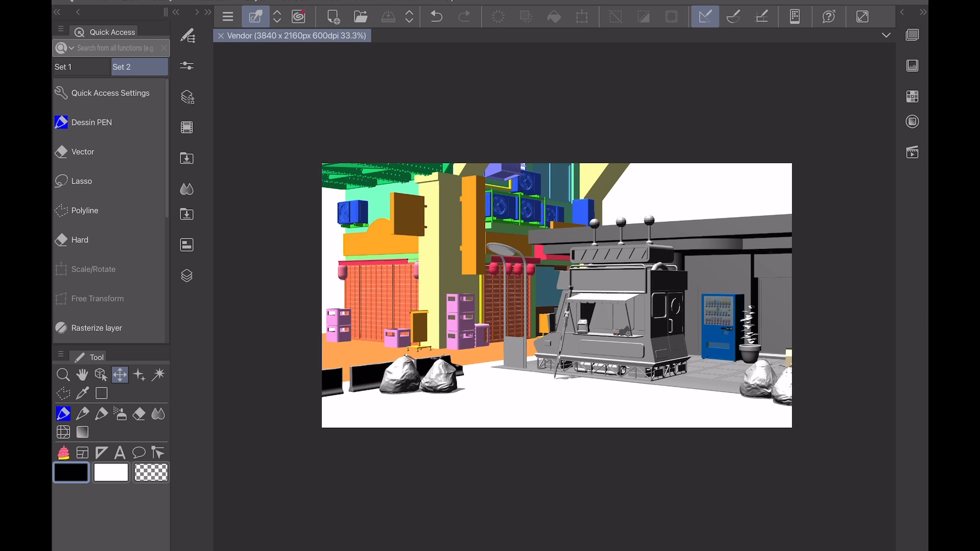
pyautogui.click(221, 35)
# Step: Open the recent file EP 20.cmc and go to the large empty panel on page 2
pyautogui.click(101, 1)
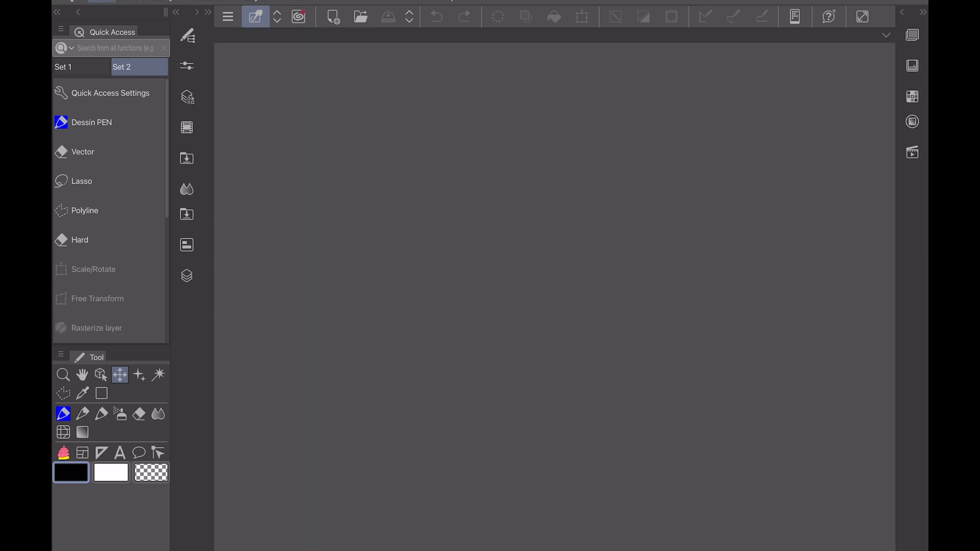
pyautogui.click(154, 78)
pyautogui.click(337, 98)
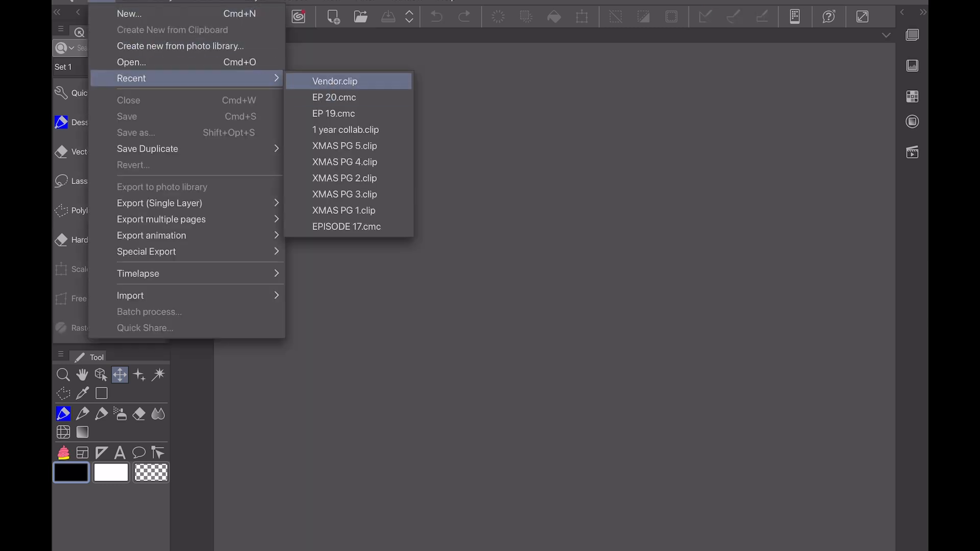
pyautogui.click(337, 98)
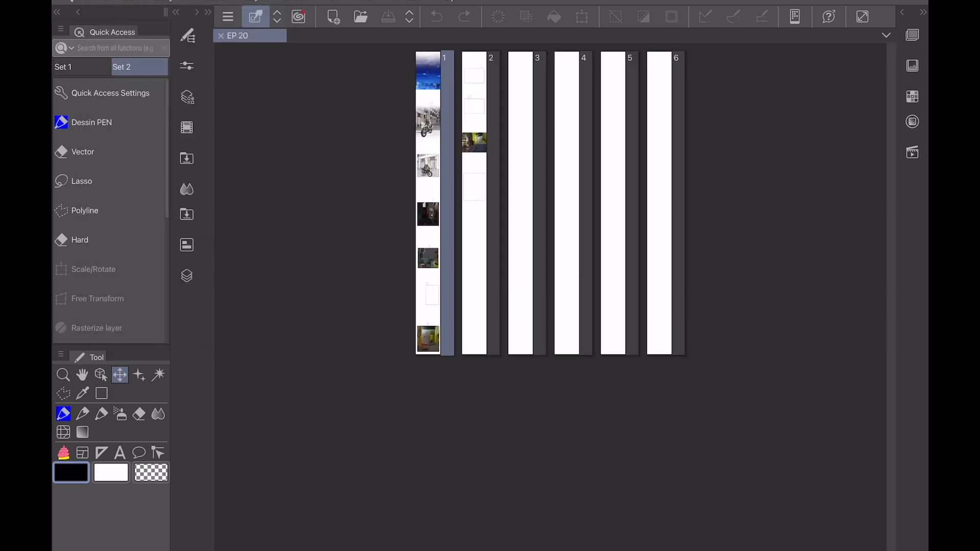
pyautogui.doubleClick(474, 204)
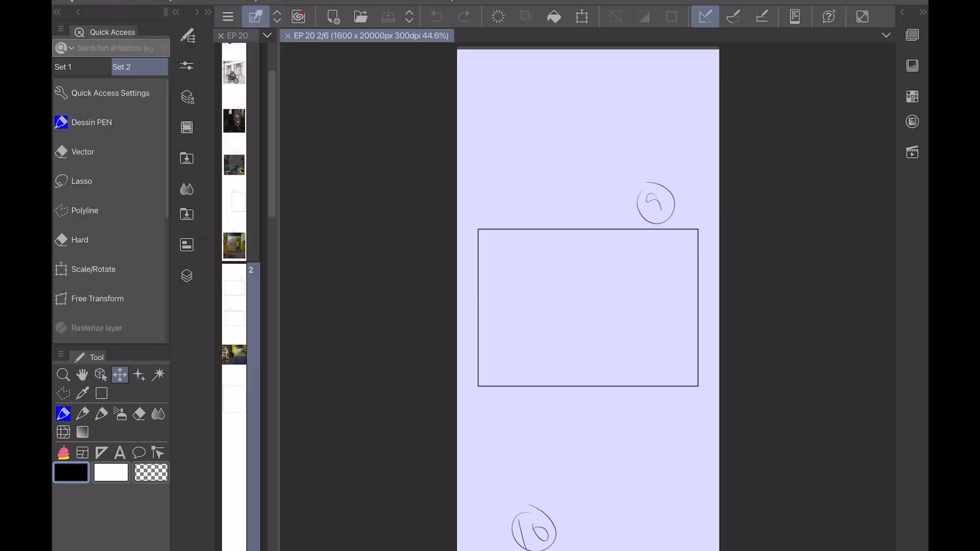
pyautogui.scroll(-5, 656, 382)
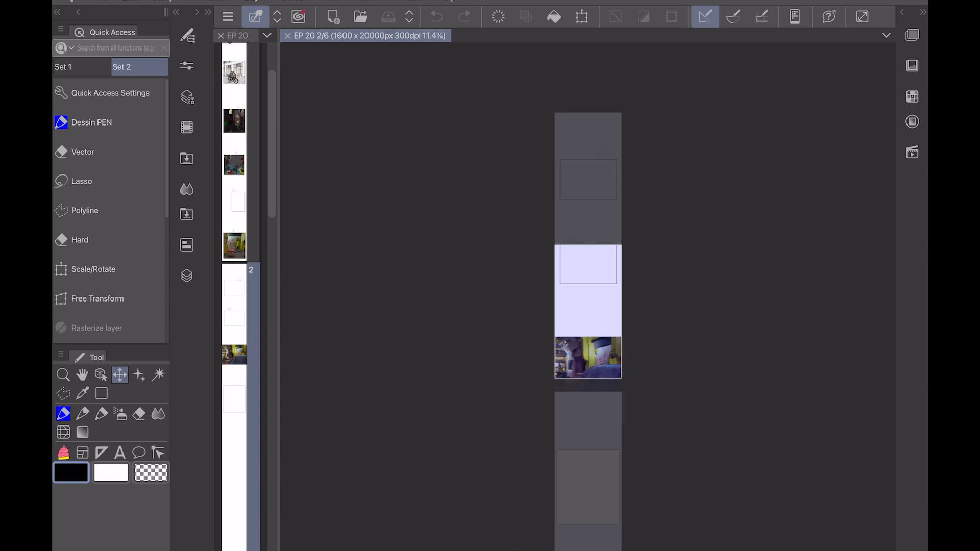
pyautogui.scroll(-2, 655, 382)
pyautogui.scroll(4, 585, 326)
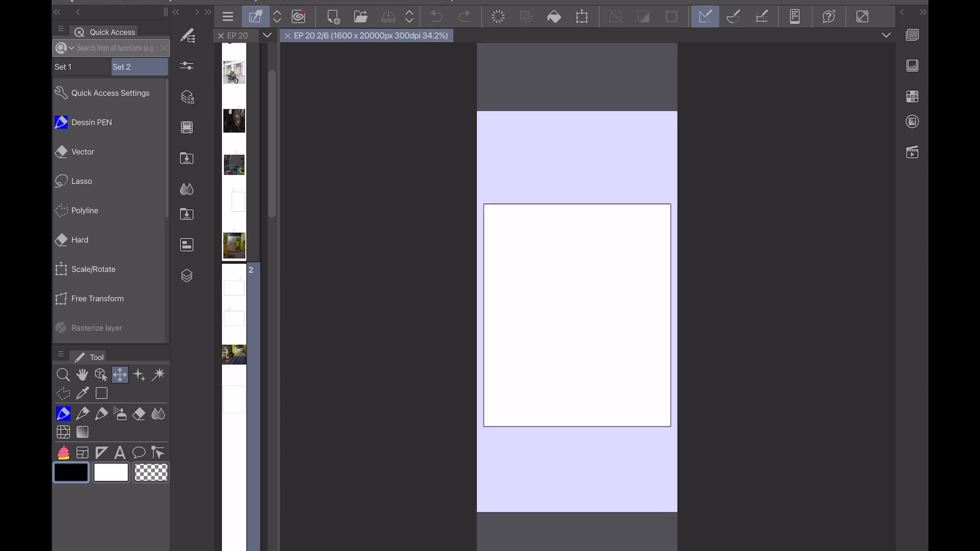
# Step: Import the exported black-and-white line art of the vendor truck street scene from the photo library into page 2
pyautogui.click(102, 1)
pyautogui.moveTo(153, 296)
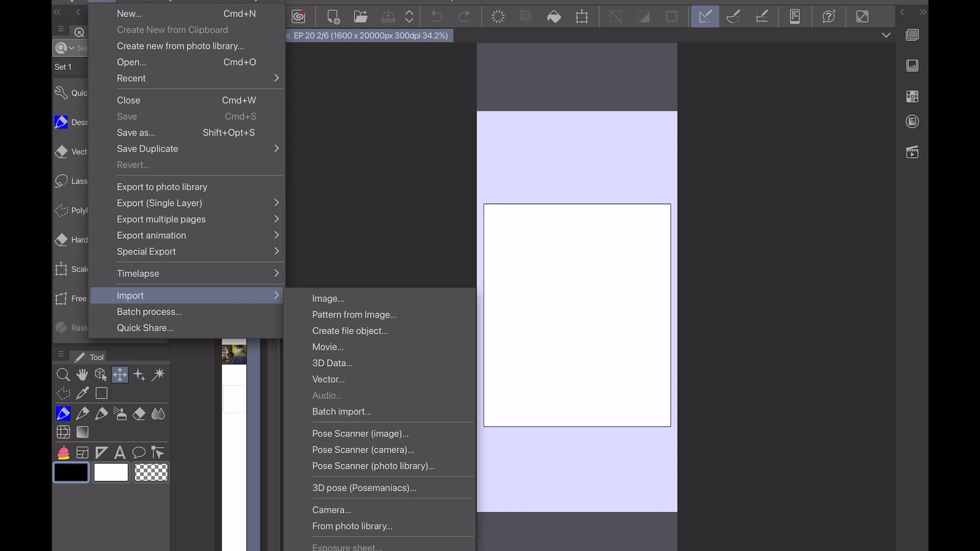
pyautogui.click(352, 526)
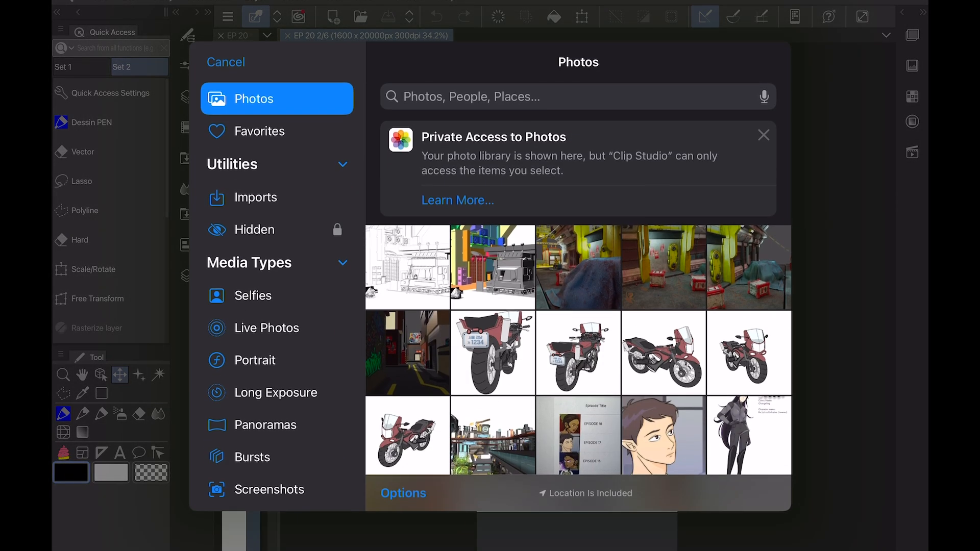
pyautogui.click(406, 267)
# Step: Scale the imported line art down to about the height of the large panel and position it so the vendor truck shows inside the frame
pyautogui.scroll(-3, 577, 316)
pyautogui.moveTo(548, 341); pyautogui.dragTo(557, 261)
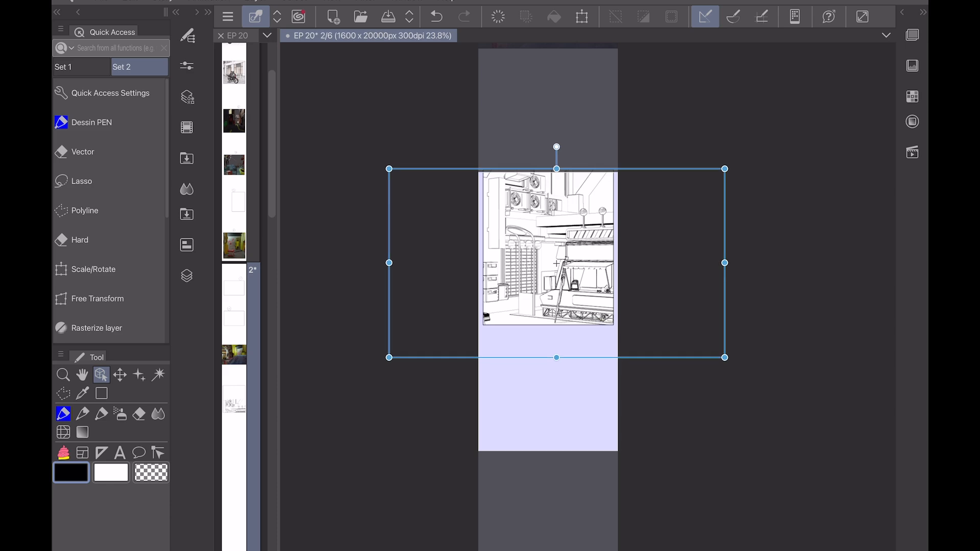
pyautogui.moveTo(557, 358); pyautogui.dragTo(547, 329)
pyautogui.scroll(3, 557, 200)
pyautogui.scroll(1, 557, 294)
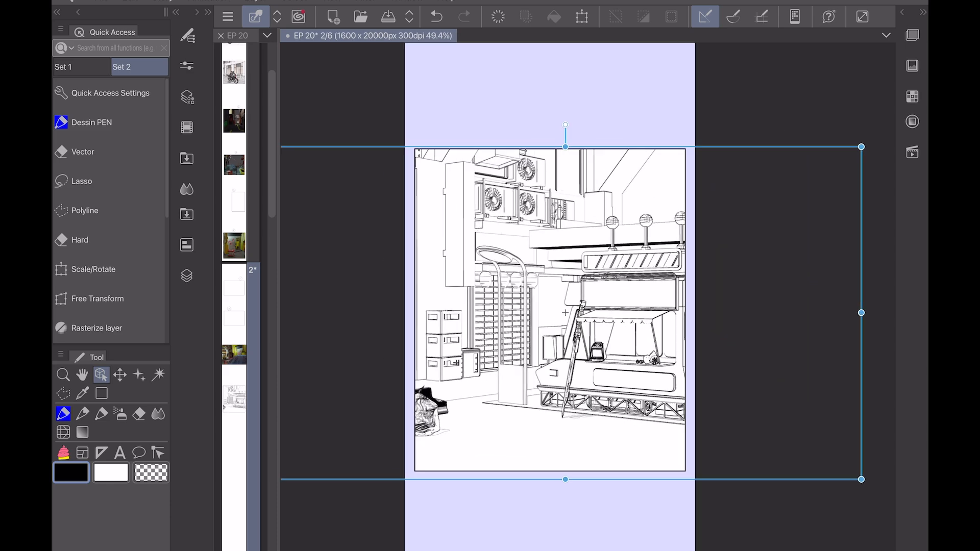
pyautogui.press('Return')
pyautogui.click(565, 312)
pyautogui.moveTo(565, 313); pyautogui.dragTo(521, 310)
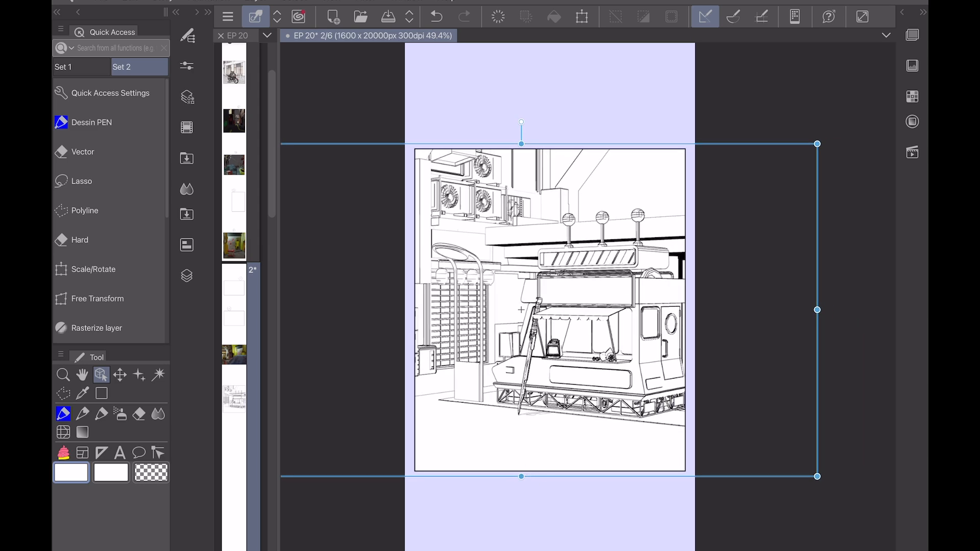
# Step: Collapse the frame folder that contains Photo 2, leaving the folder itself as the active layer
pyautogui.click(187, 275)
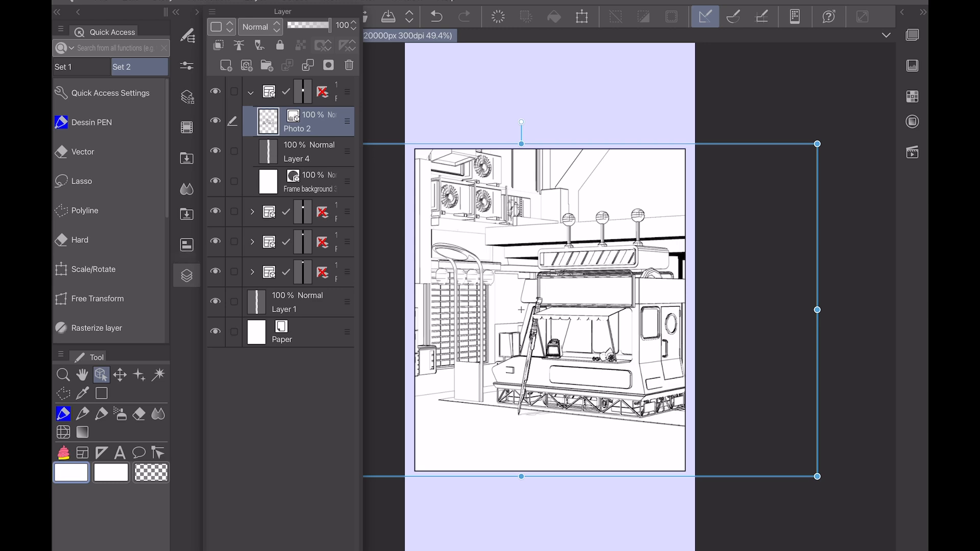
pyautogui.click(251, 92)
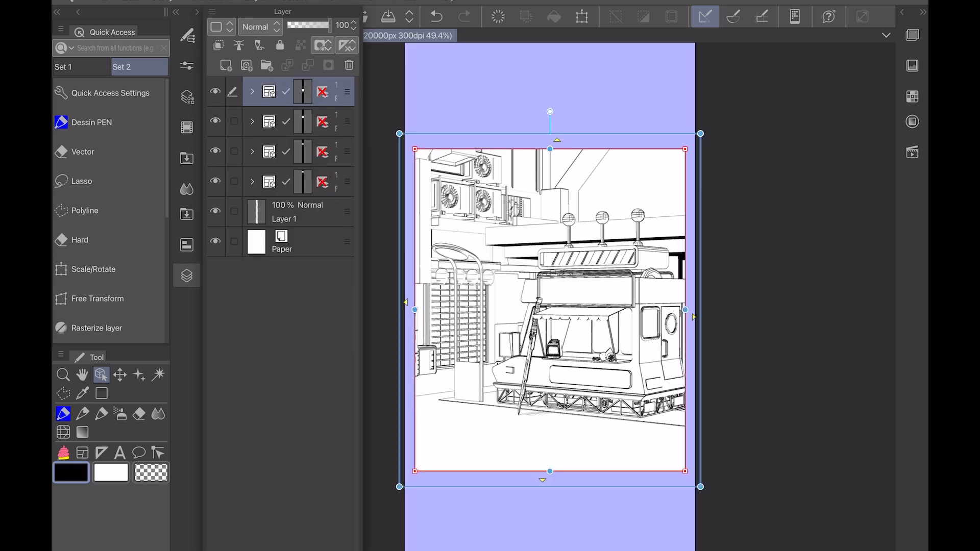
pyautogui.click(186, 275)
pyautogui.scroll(3, 498, 271)
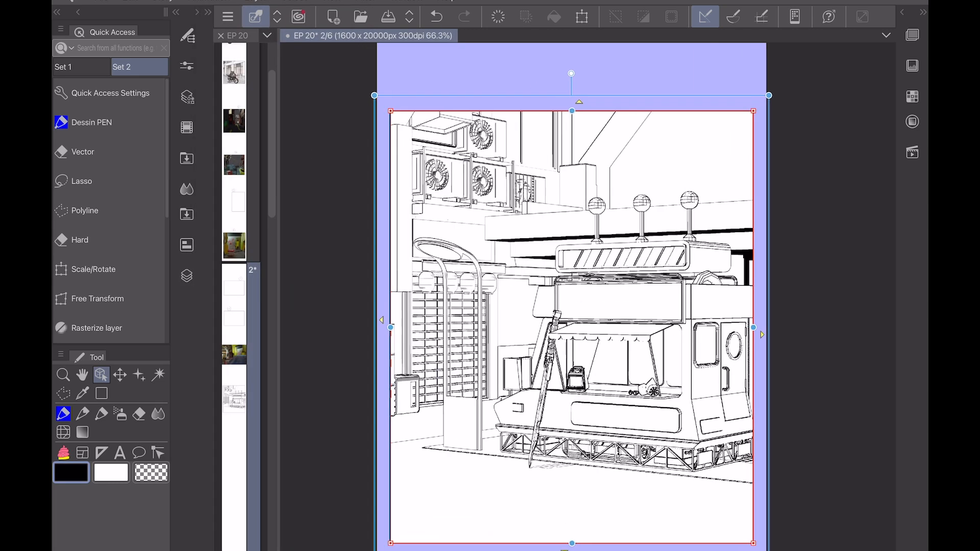